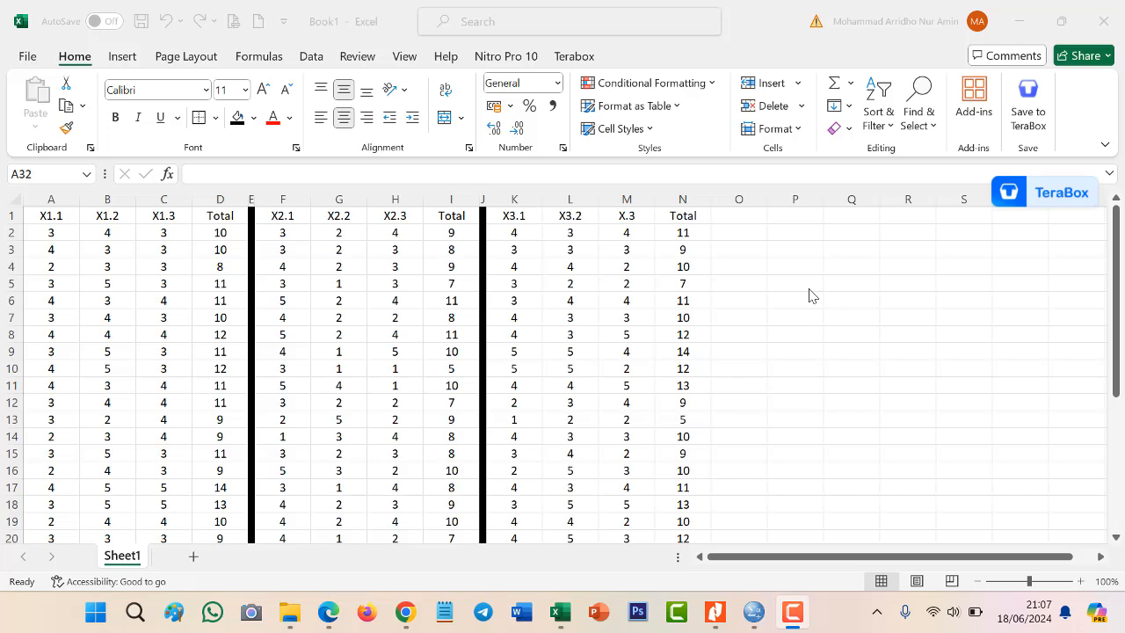
- Look through the X1, X2 and X3 item scores and totals down to row 31 of the worksheet
scroll(807, 303, "down", 4)
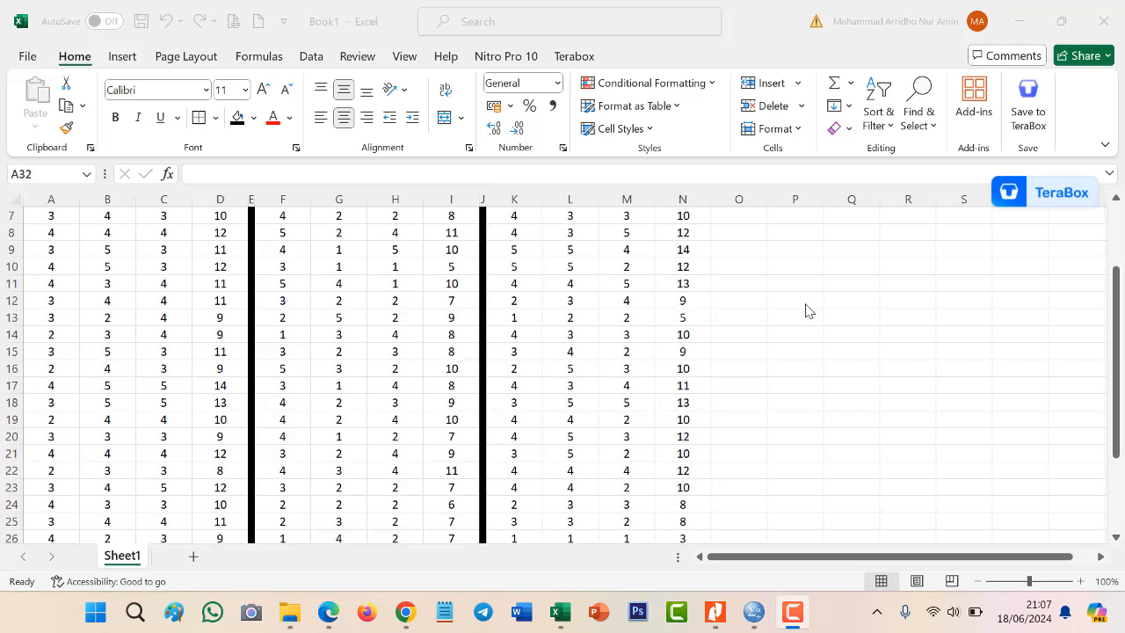
scroll(806, 309, "up", 4)
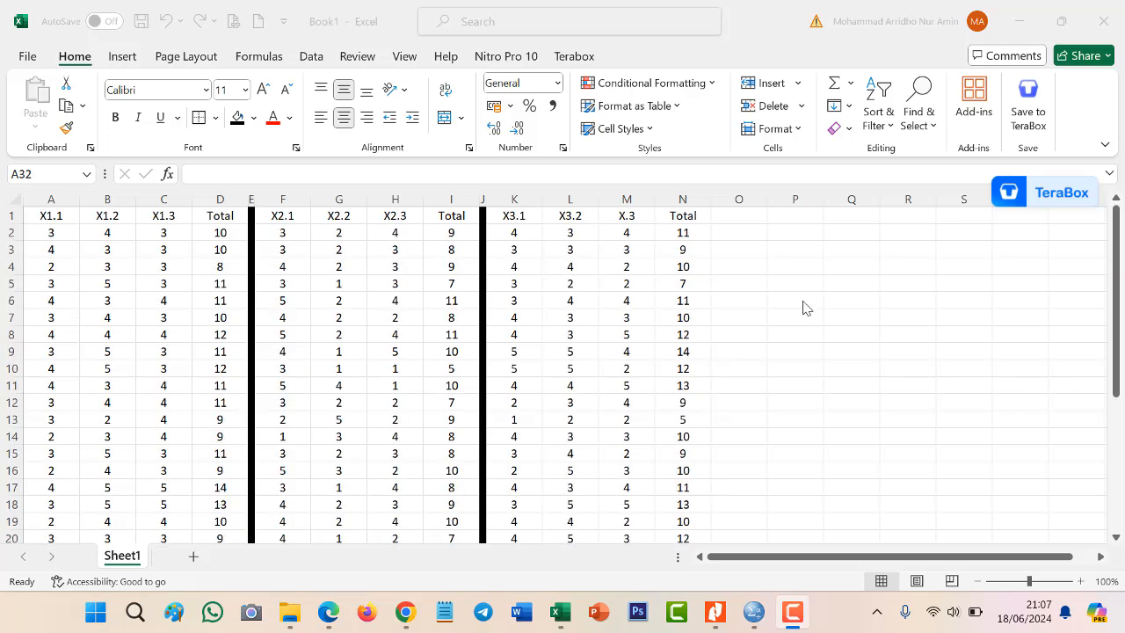
scroll(133, 321, "down", 6)
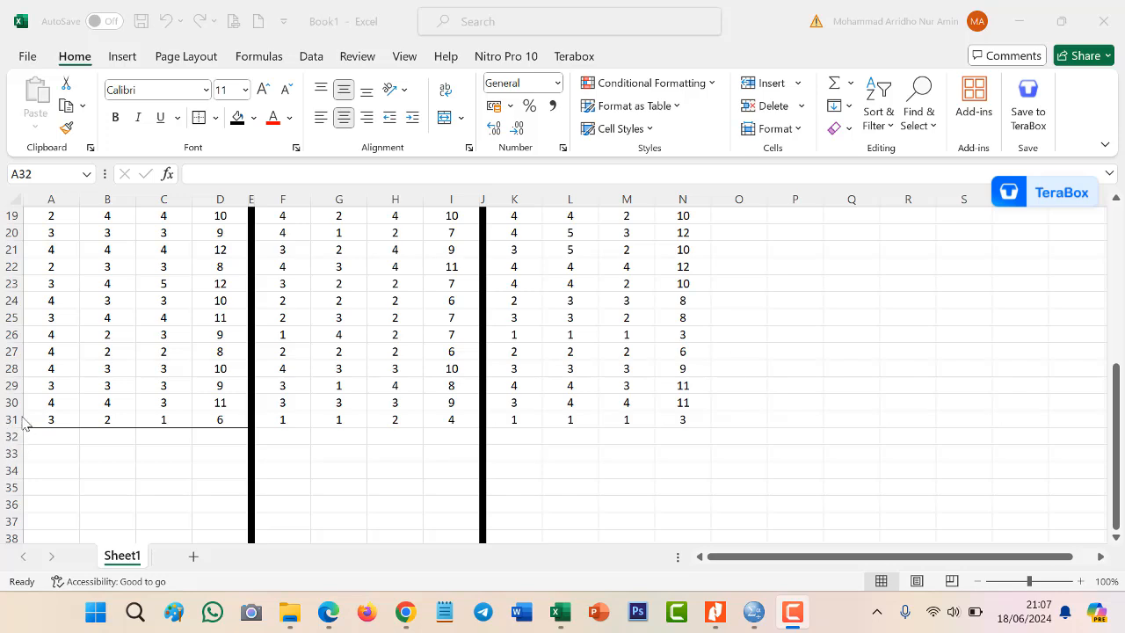
scroll(133, 348, "up", 6)
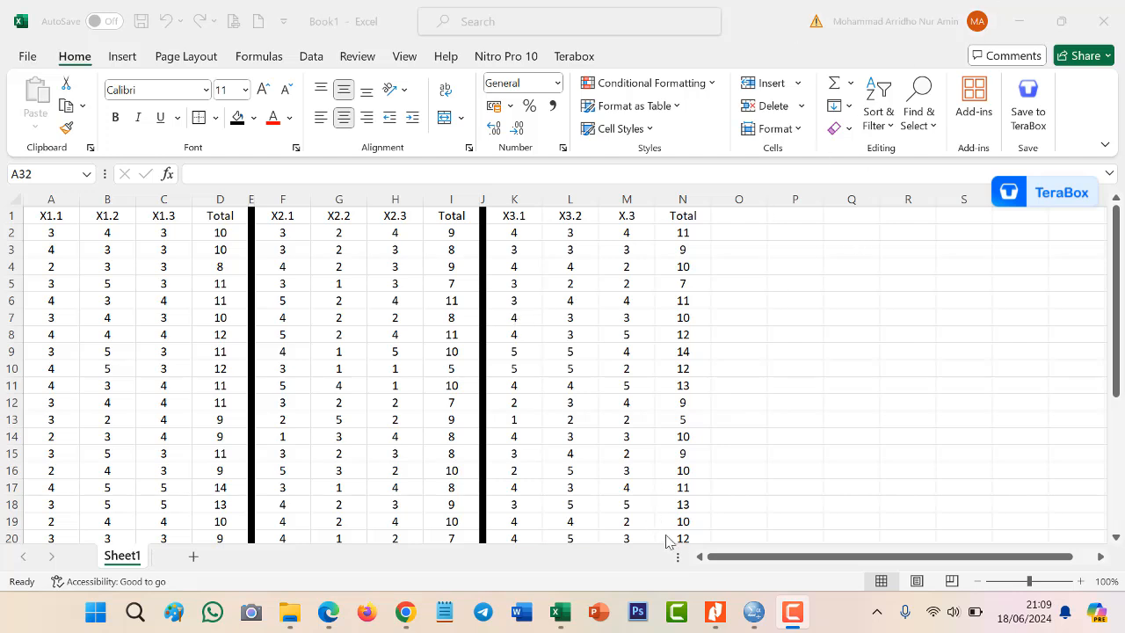
- Close the old Output3 document in SPSS without saving its contents
mouse_move(754, 613)
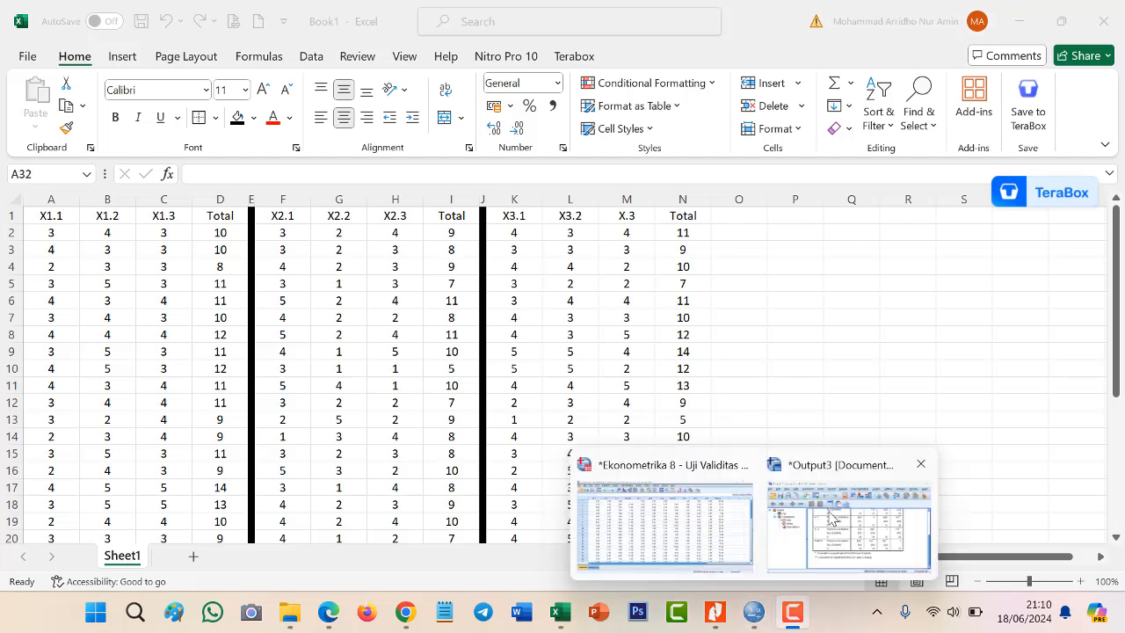
left_click(919, 464)
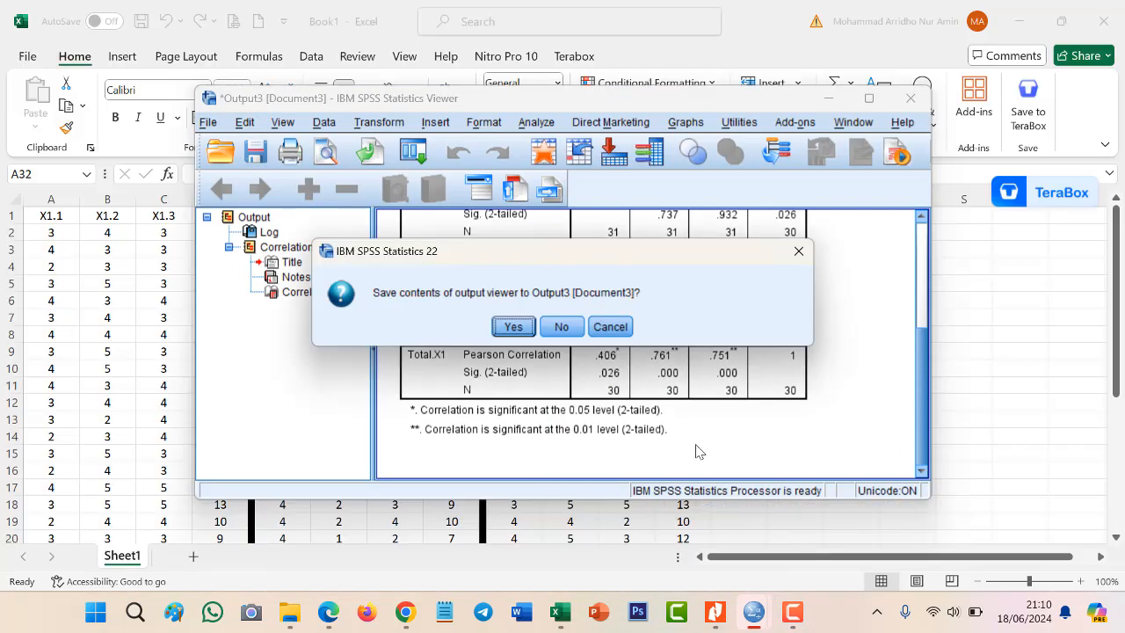
left_click(562, 326)
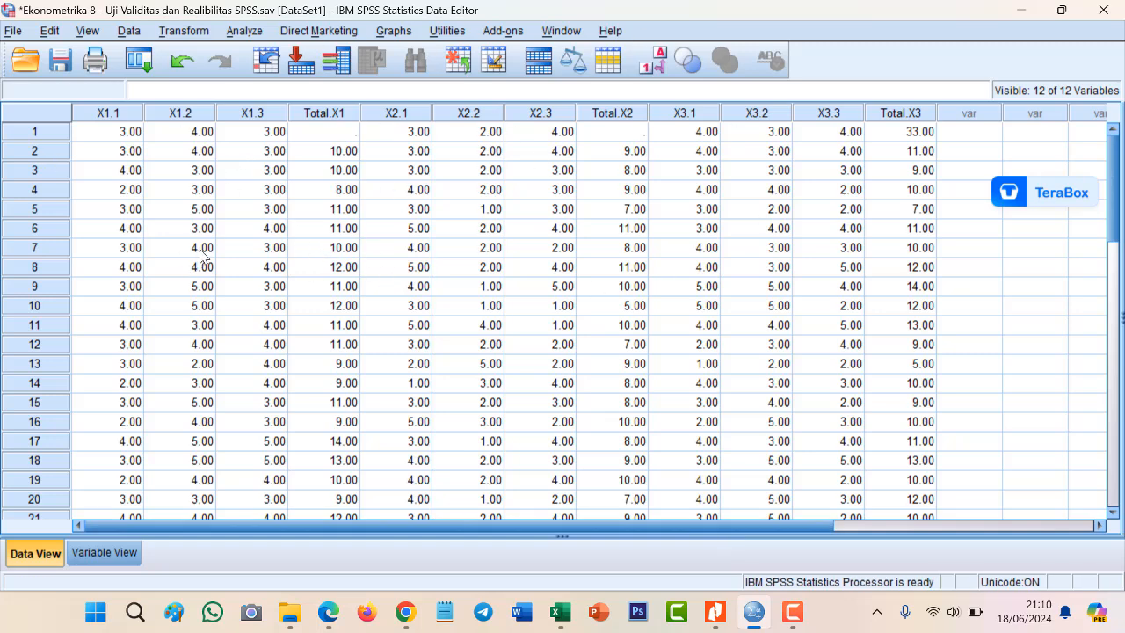
- Switch to the Excel workbook and inspect the formulas in the X1 Total column, including cells D6 and D2
left_click(556, 613)
left_click(221, 297)
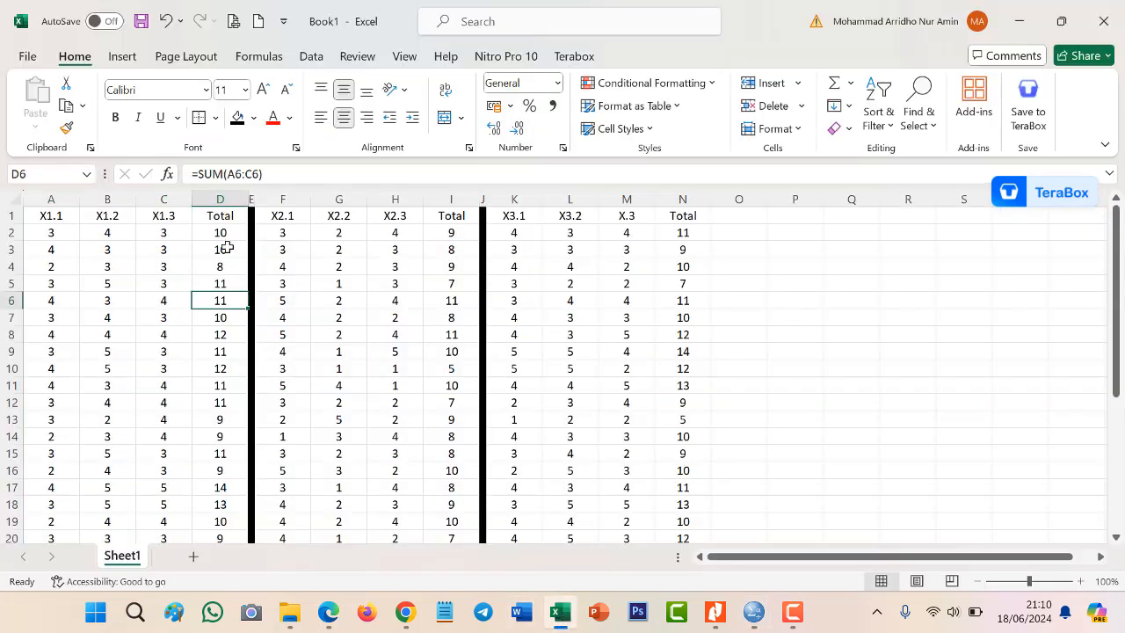
left_click(227, 248)
left_click(214, 227)
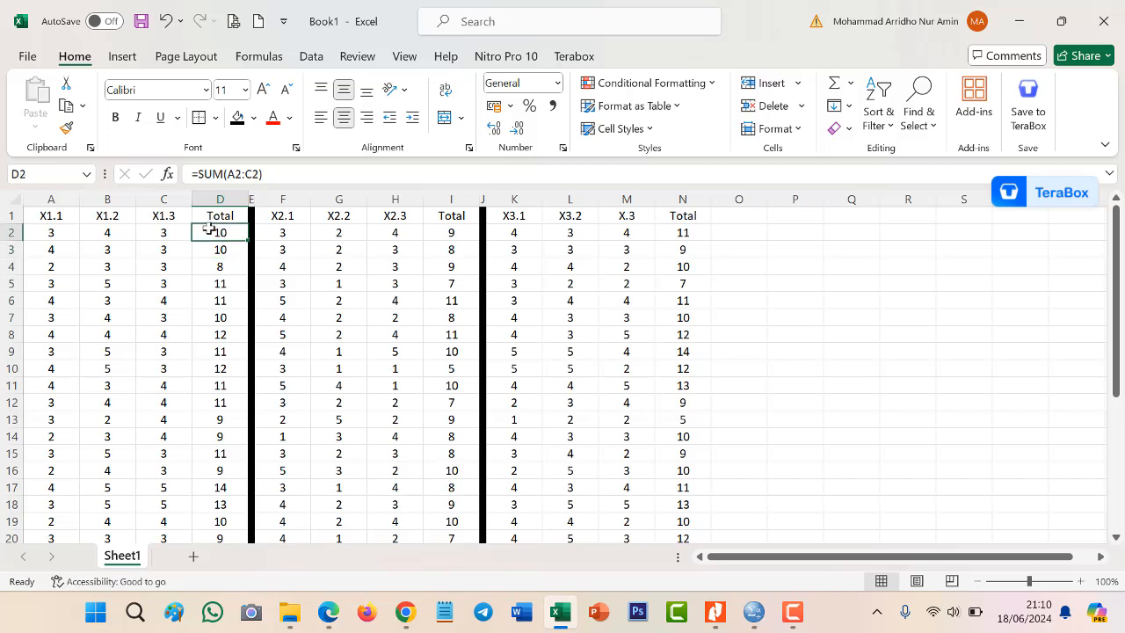
left_click(57, 233)
left_click(198, 233)
- In the SPSS data set, run a two-tailed Pearson bivariate correlation on X1.1, X1.2, X1.3 and Total.X1
mouse_move(753, 613)
left_click(742, 532)
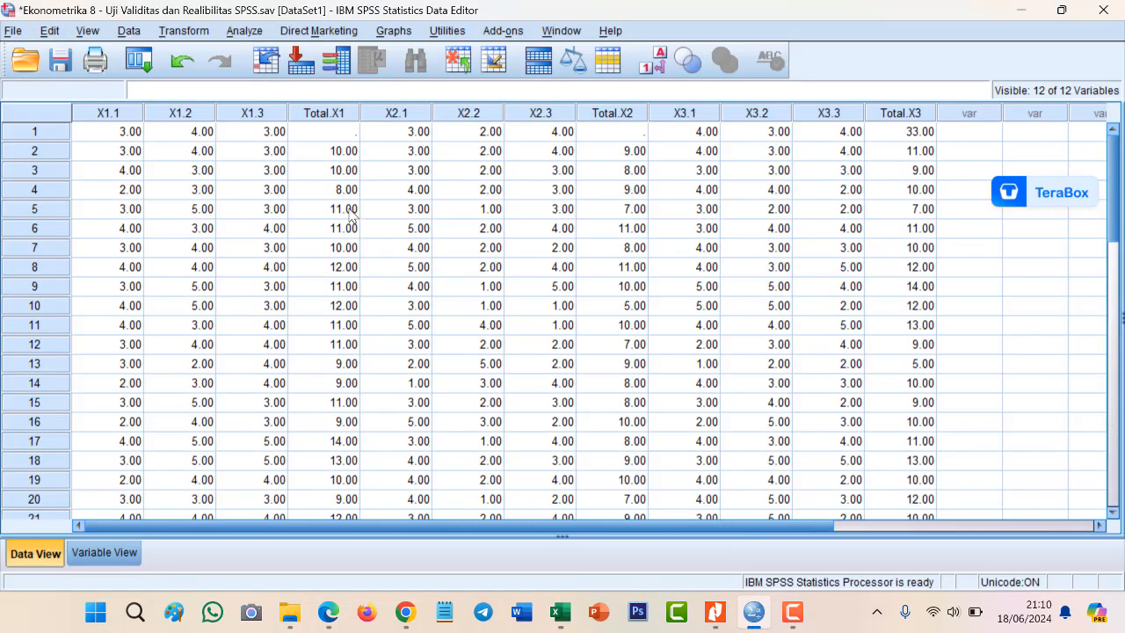
left_click(256, 34)
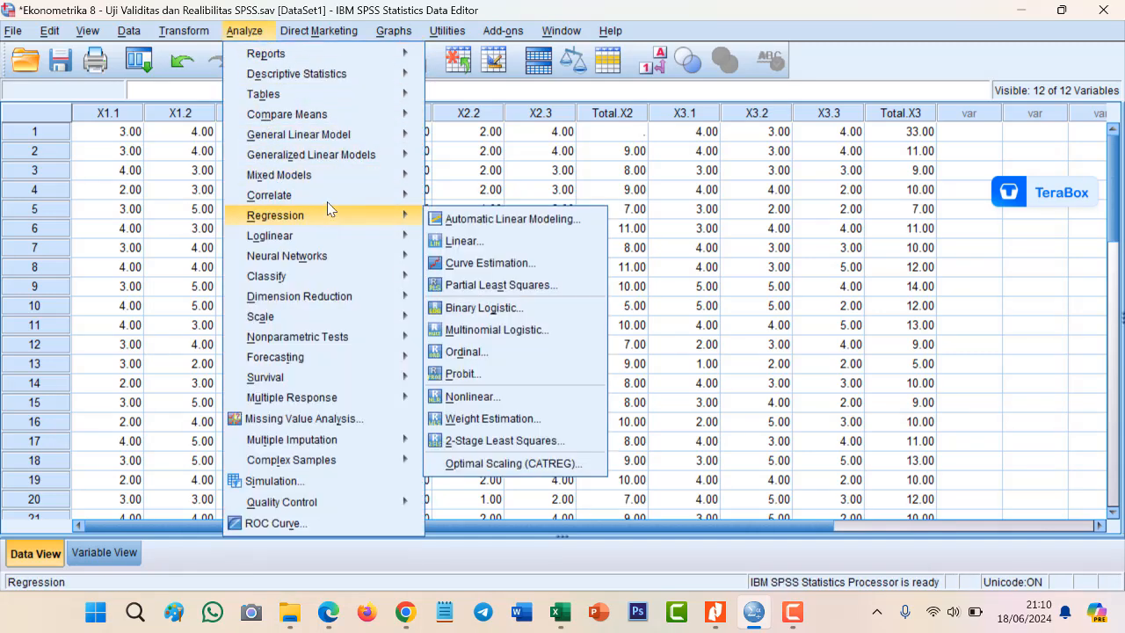
mouse_move(402, 195)
left_click(450, 201)
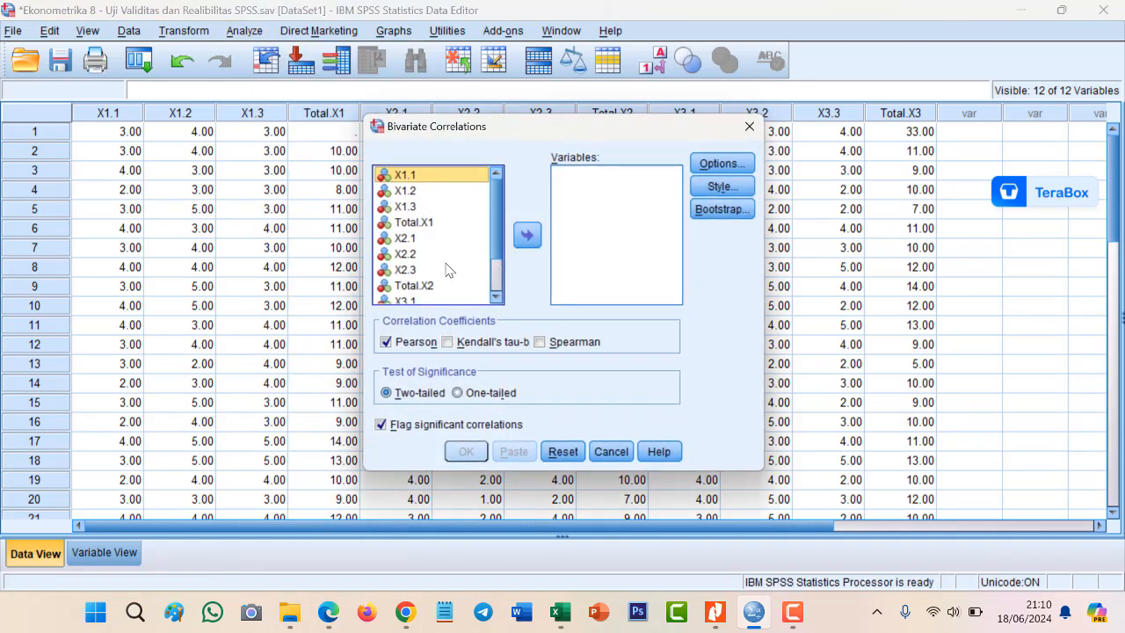
left_click(423, 224, "shift")
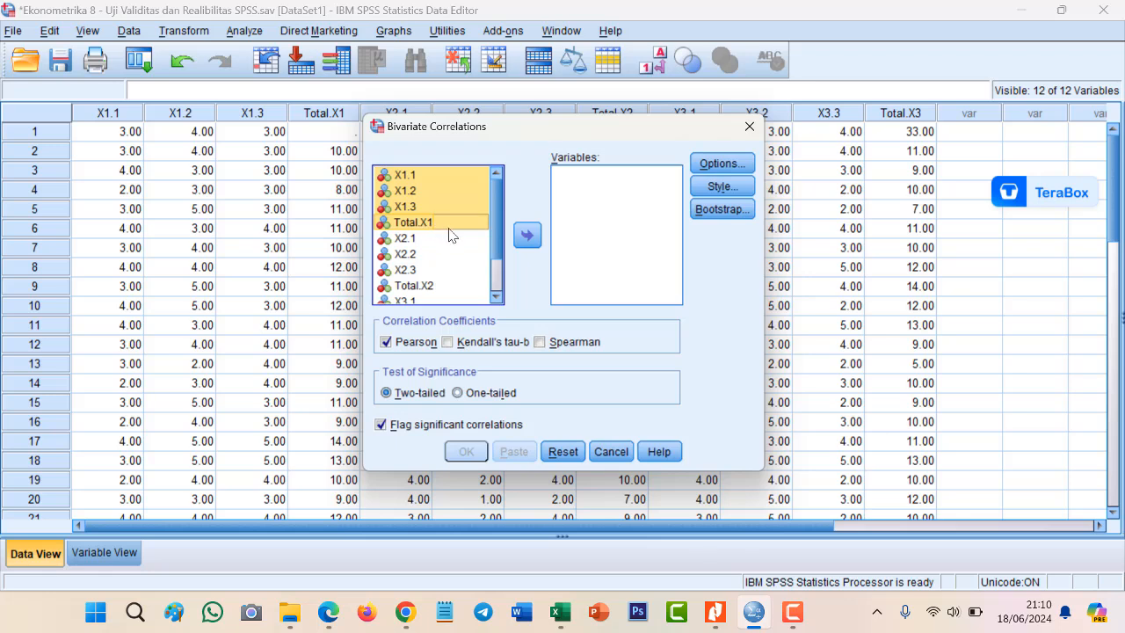
left_click(526, 236)
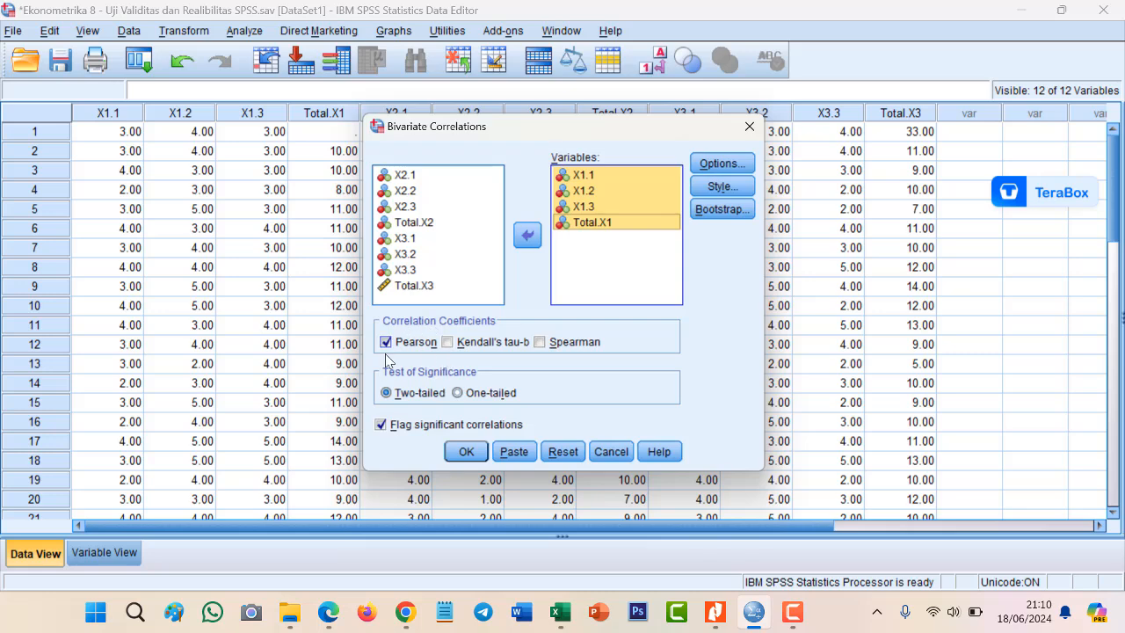
left_click(468, 452)
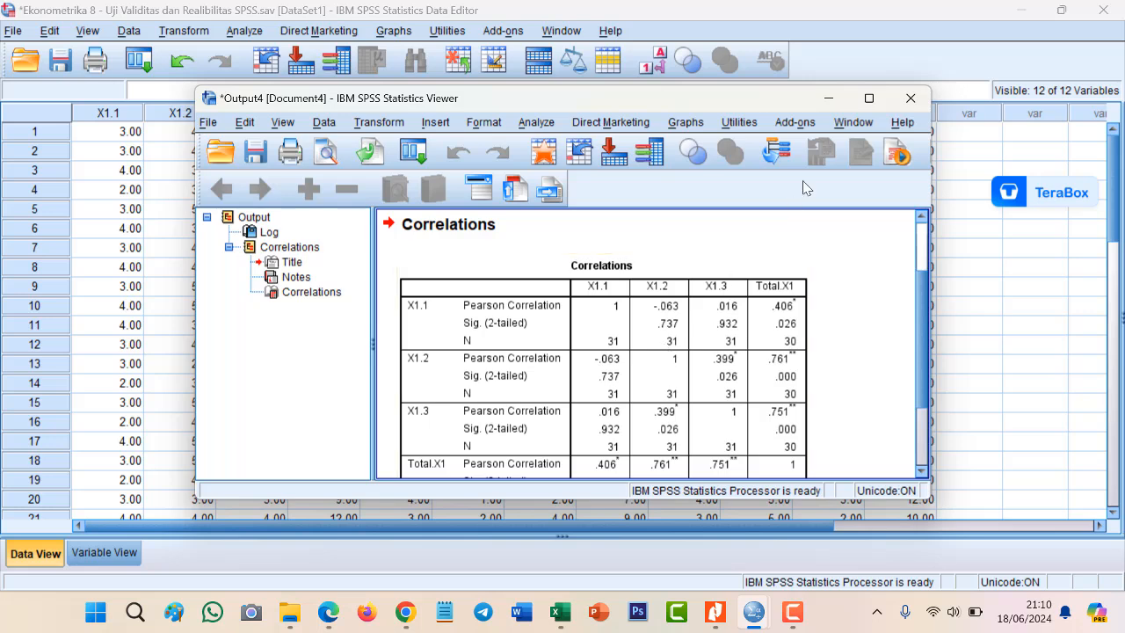
- Maximize the output viewer and examine the X1 correlations table
left_click(868, 97)
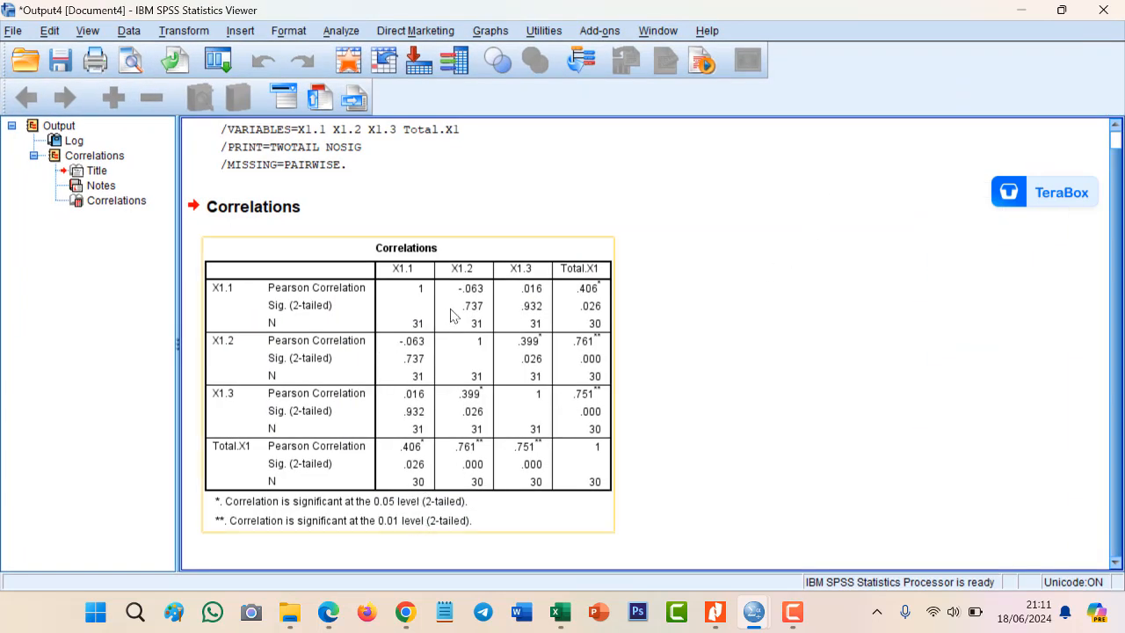
left_click(541, 220)
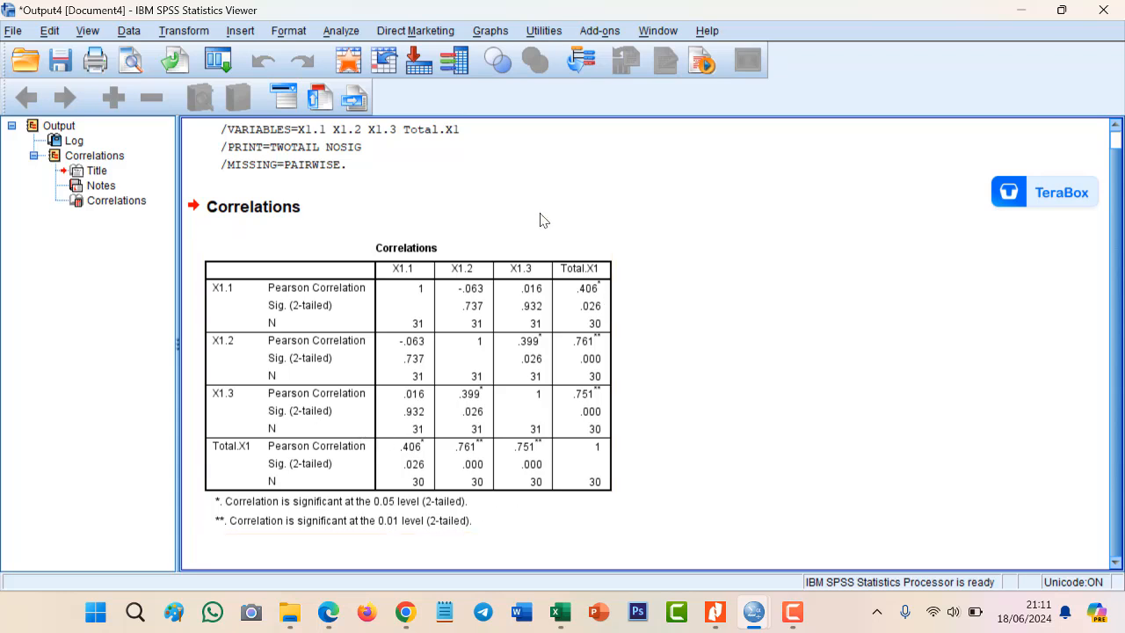
left_click(506, 322)
- In the r product moment table PDF in Nitro Pro, highlight N 30 and its 5% value 0,361
left_click(715, 611)
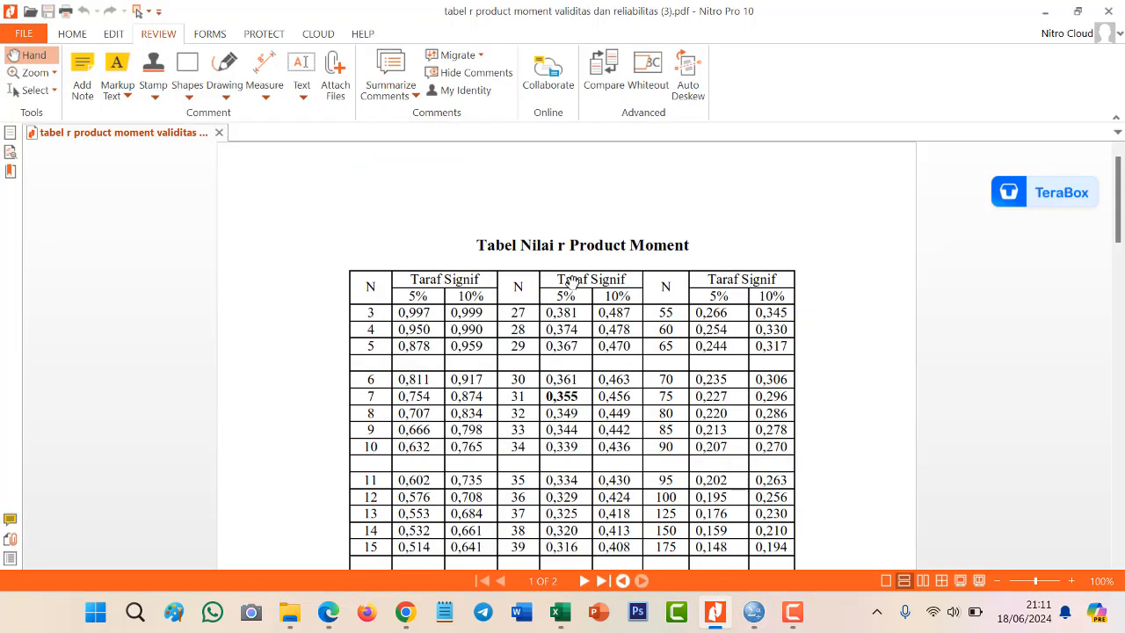
scroll(571, 282, "down", 1)
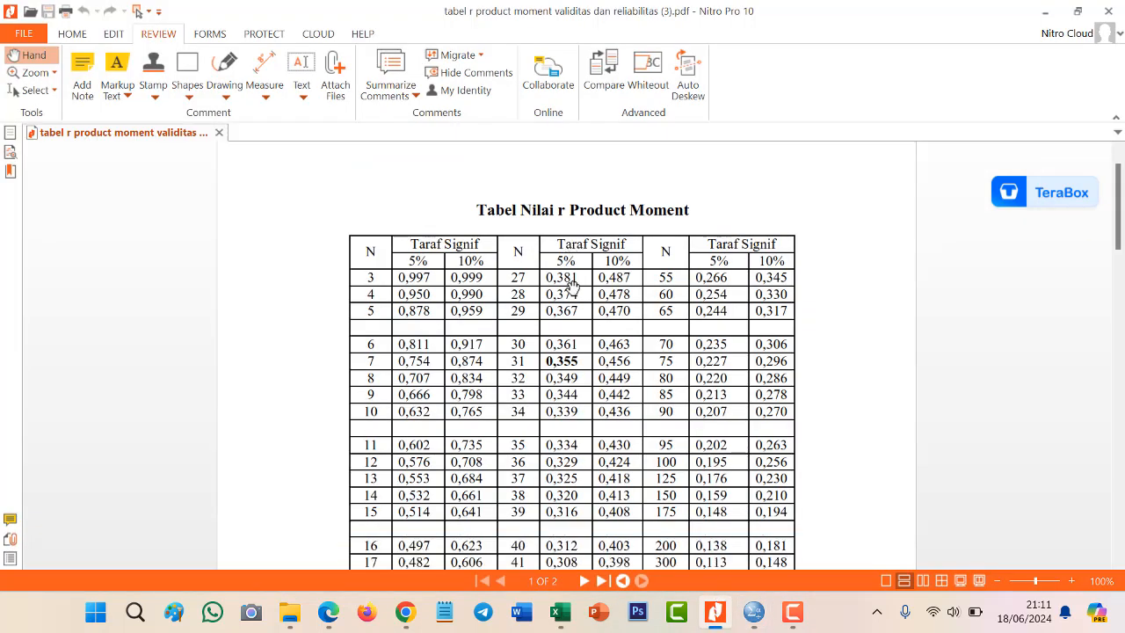
left_click(128, 95)
left_click(156, 113)
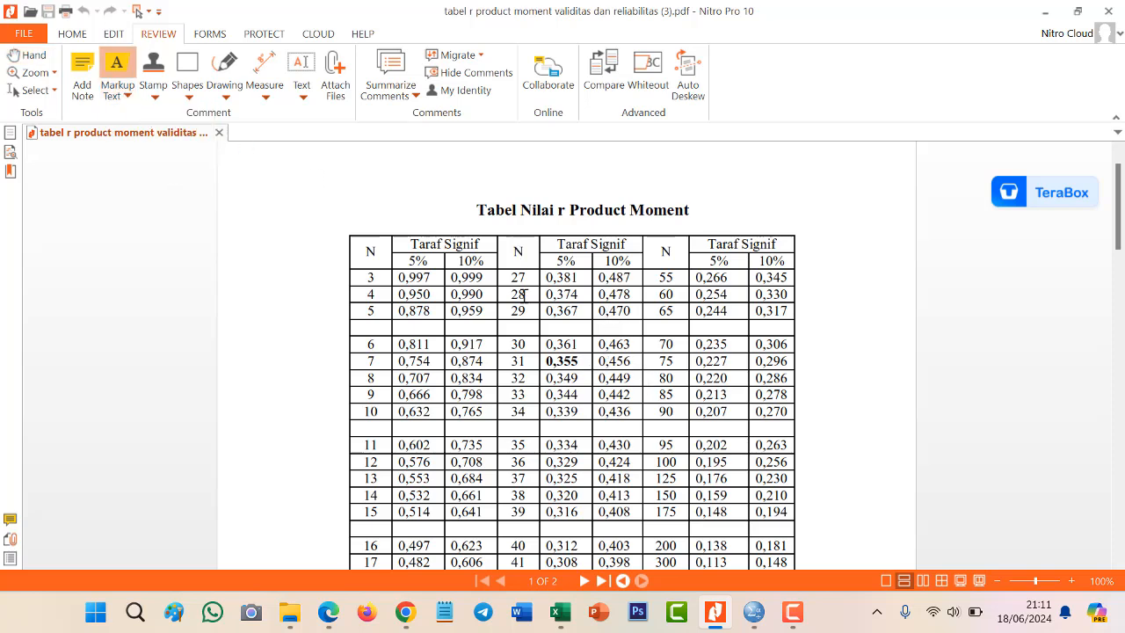
left_click_drag(513, 343, 529, 344)
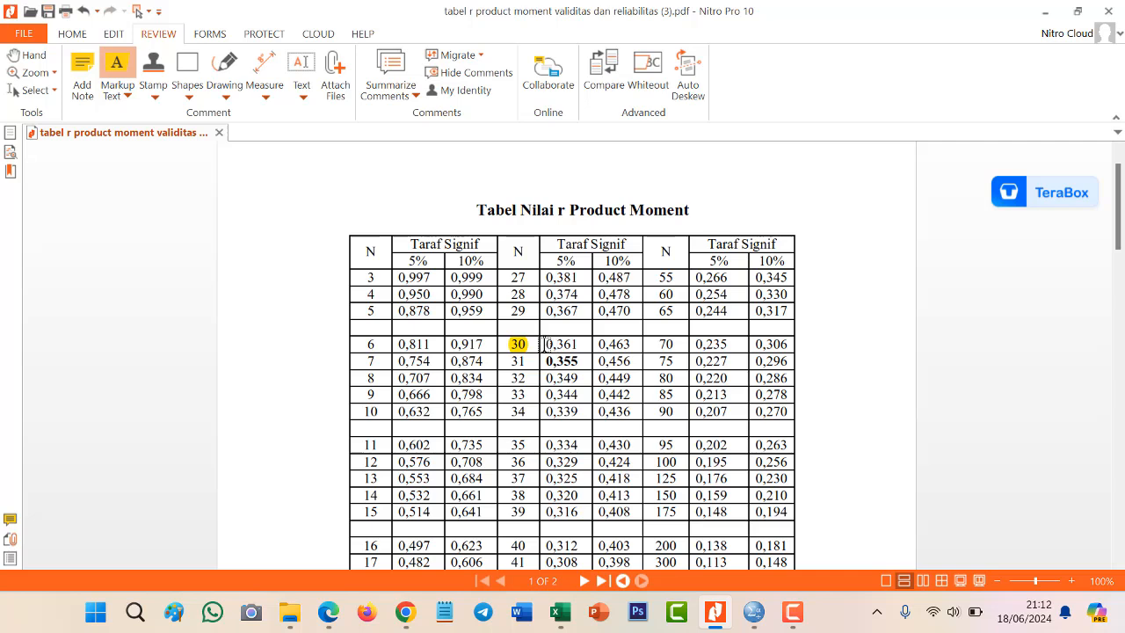
left_click_drag(546, 344, 580, 345)
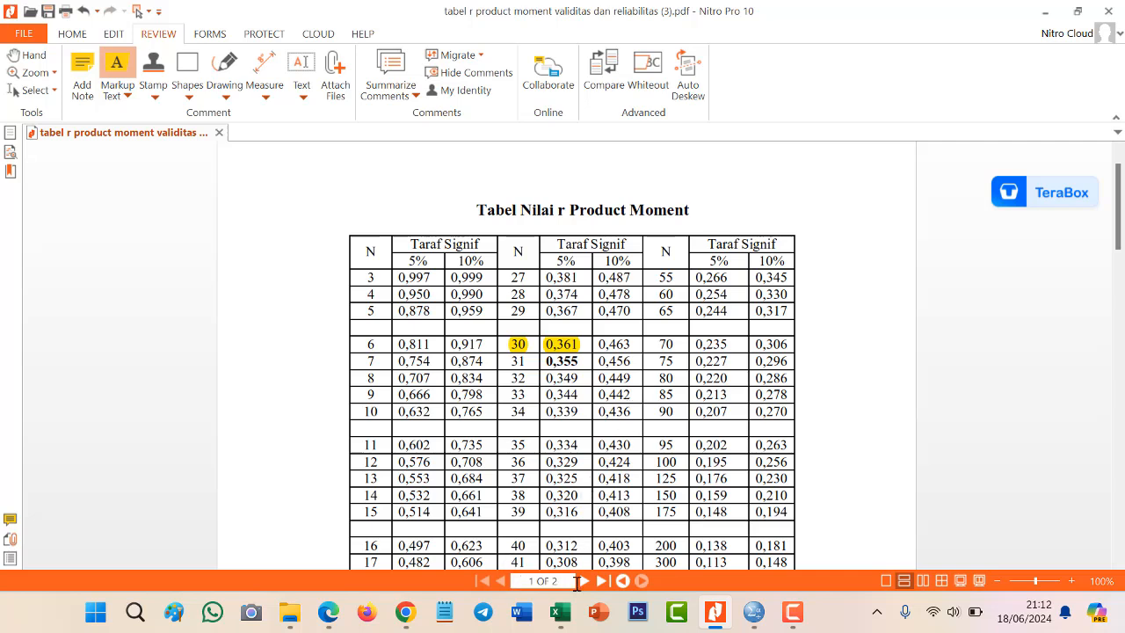
- Return to the SPSS output document and check the Total.X1 correlations of the X1 items
mouse_move(756, 613)
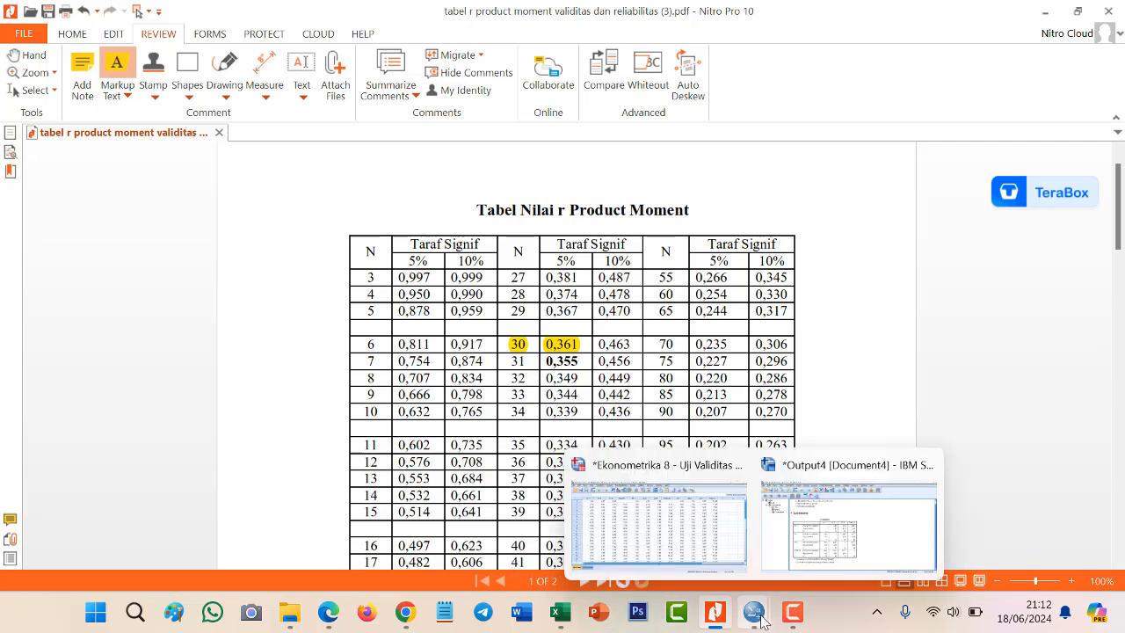
left_click(845, 549)
left_click(606, 301)
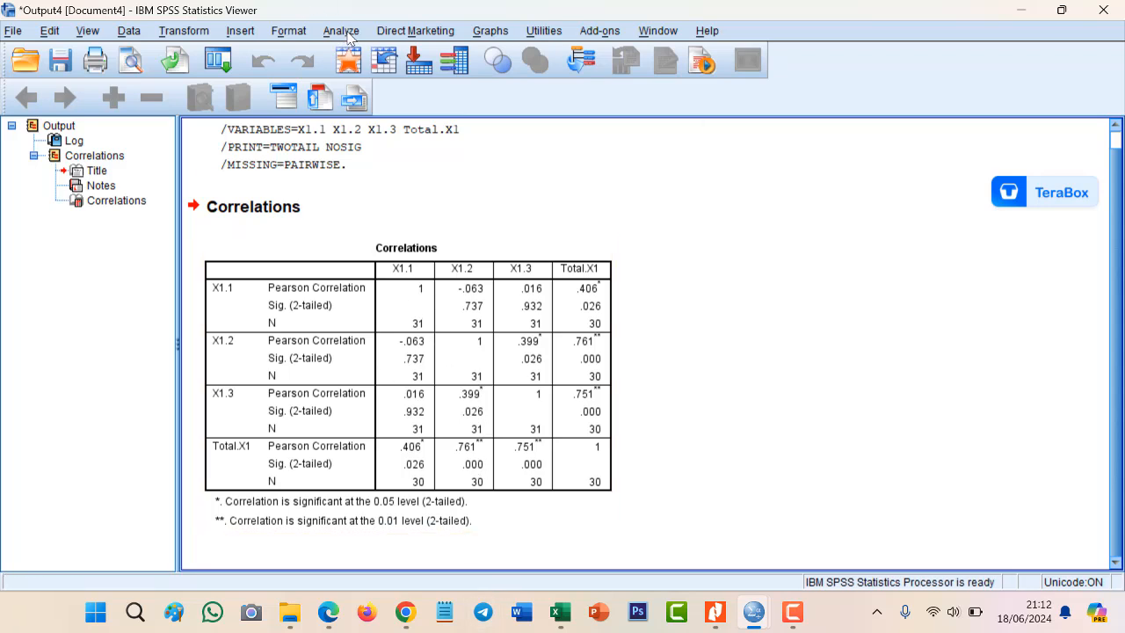
- Replace the X1 variables with X2.1, X2.2, X2.3 and Total.X2 and run the two-tailed Pearson bivariate correlation
left_click(345, 34)
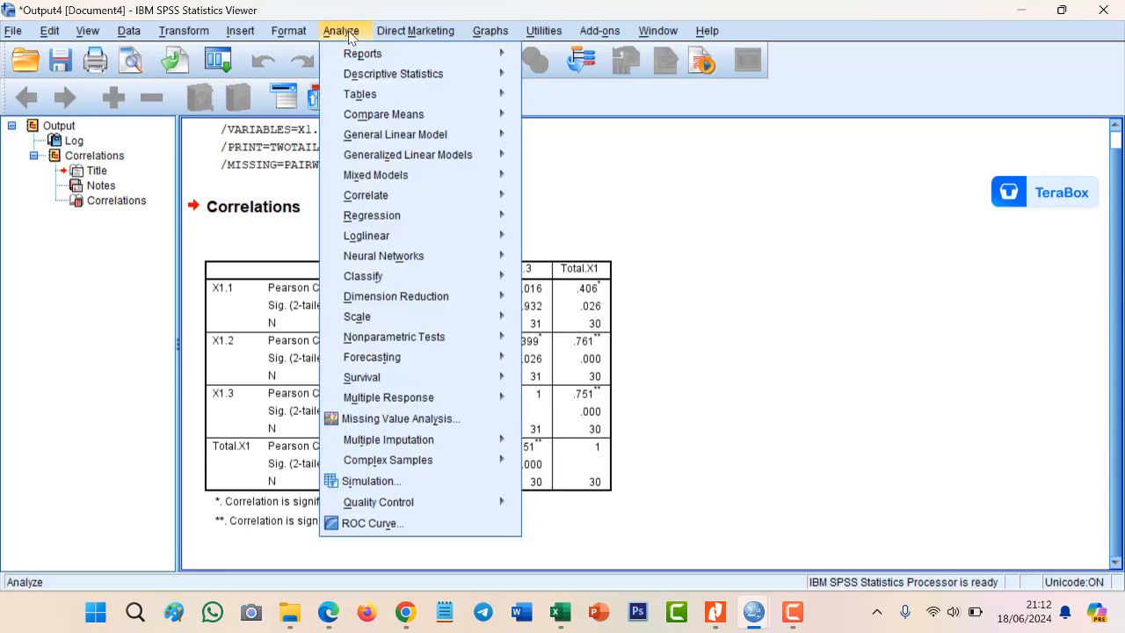
mouse_move(467, 199)
left_click(538, 206)
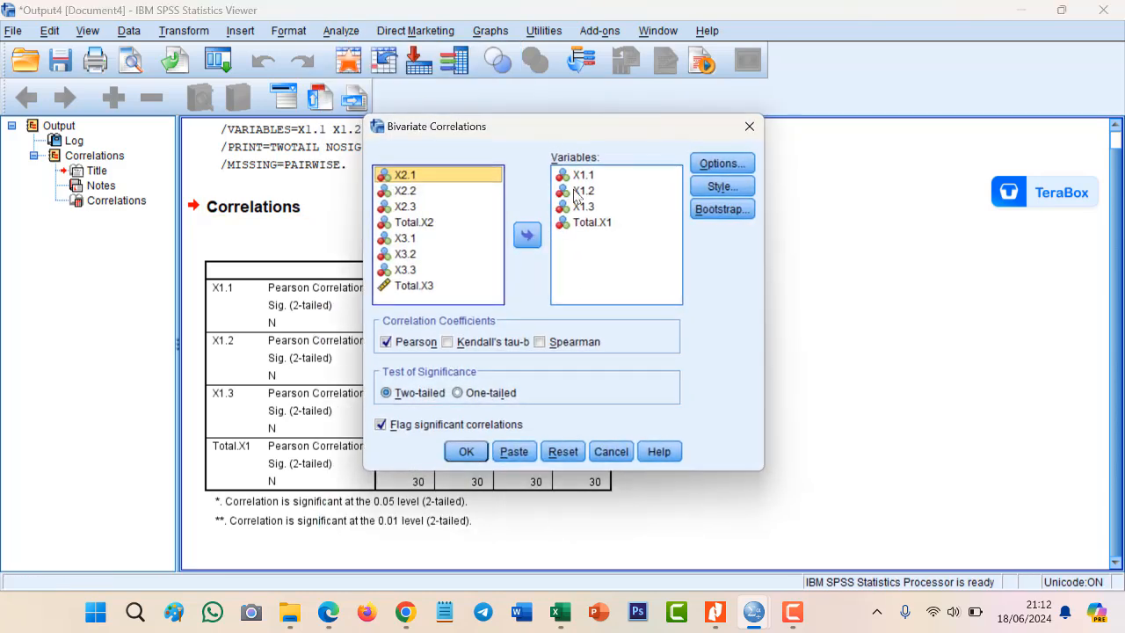
left_click_drag(593, 224, 582, 175)
left_click(527, 235)
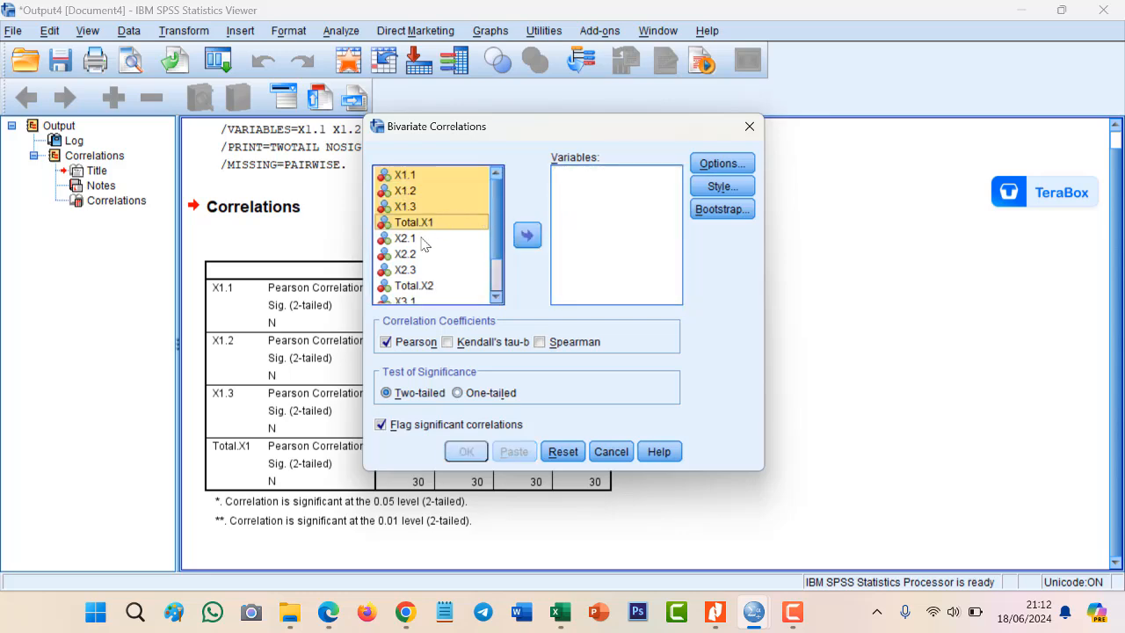
left_click(413, 238)
left_click(409, 285, "shift")
left_click(528, 235)
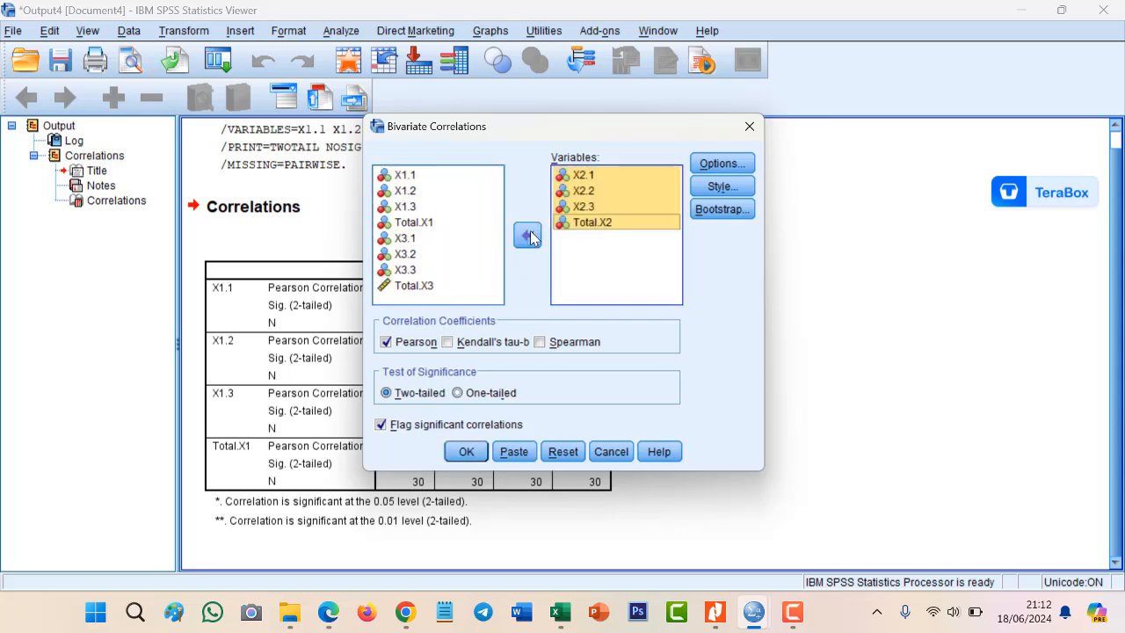
left_click(473, 453)
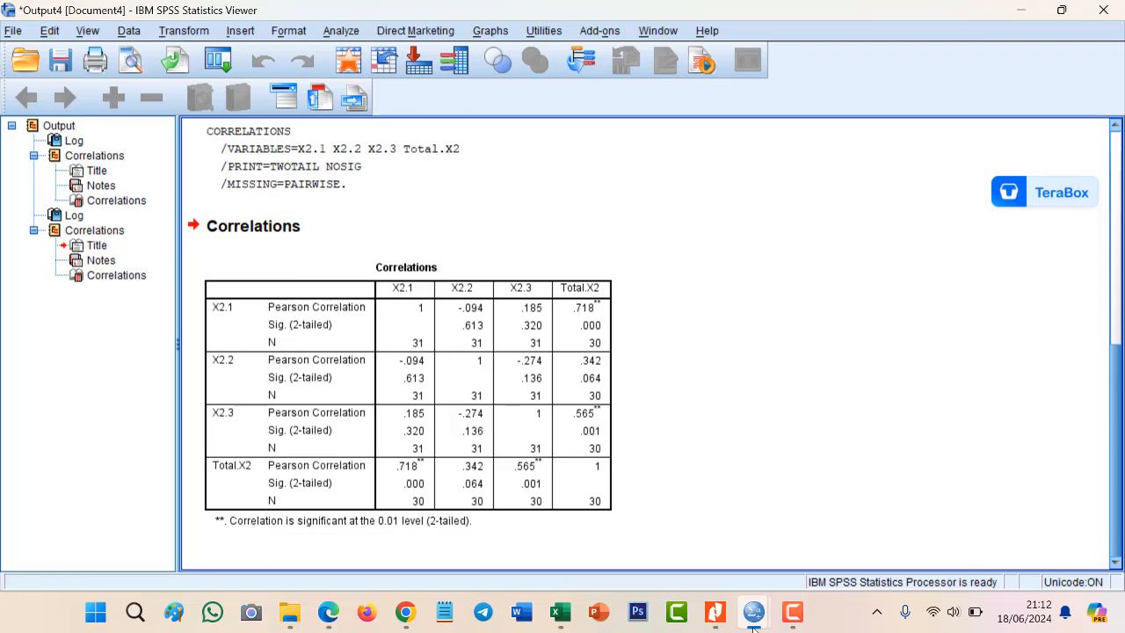
- Select the X2 correlations table in the output and examine the items' correlations with Total.X2
mouse_move(787, 618)
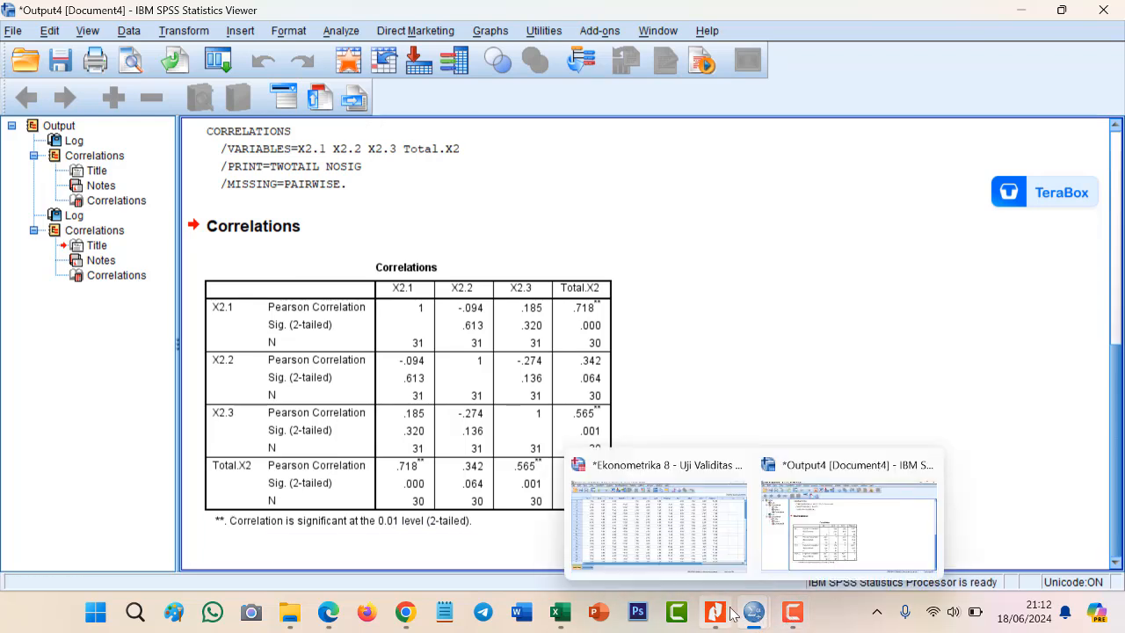
mouse_move(715, 613)
left_click(716, 524)
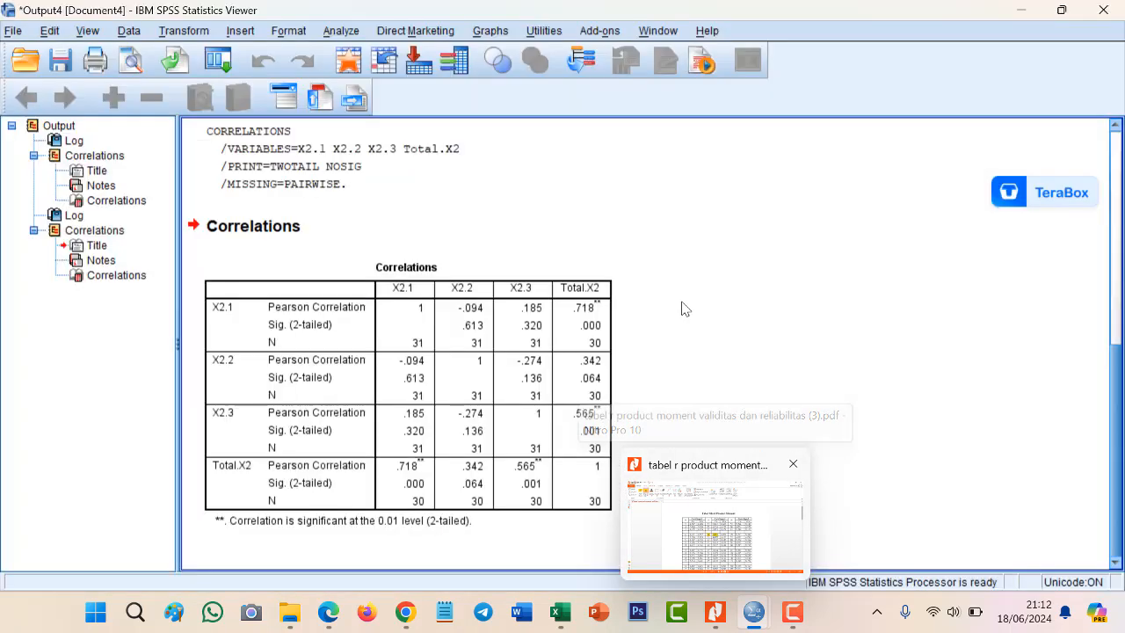
left_click(591, 376)
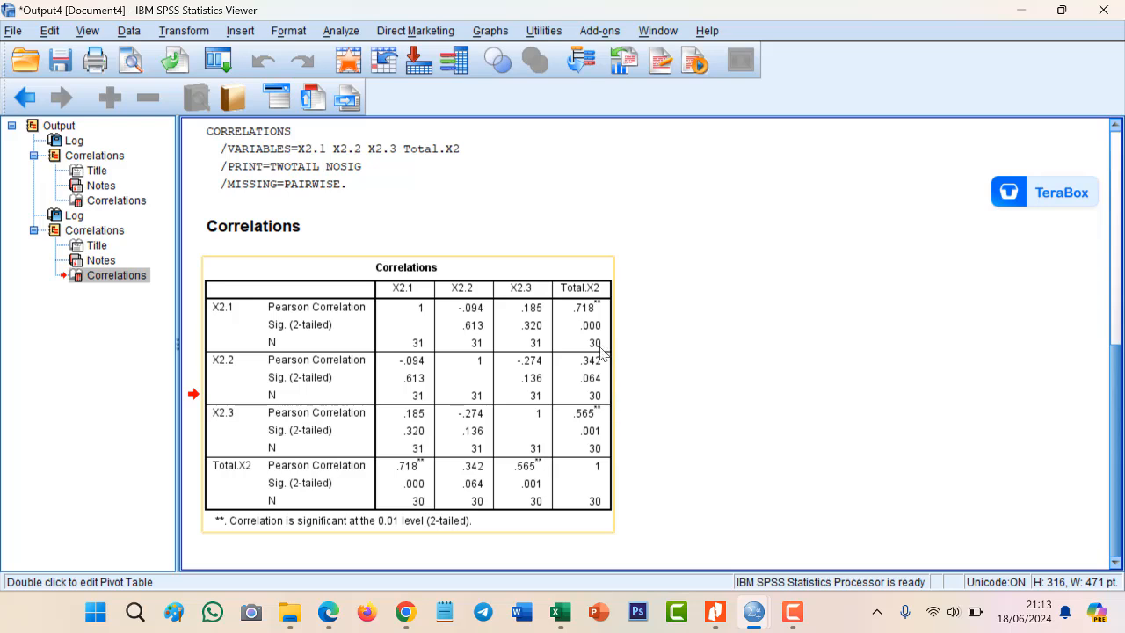
- Switch to the Excel workbook, enter 0.361 in F33 below the X2.1 data and fill it across to H33
left_click(562, 618)
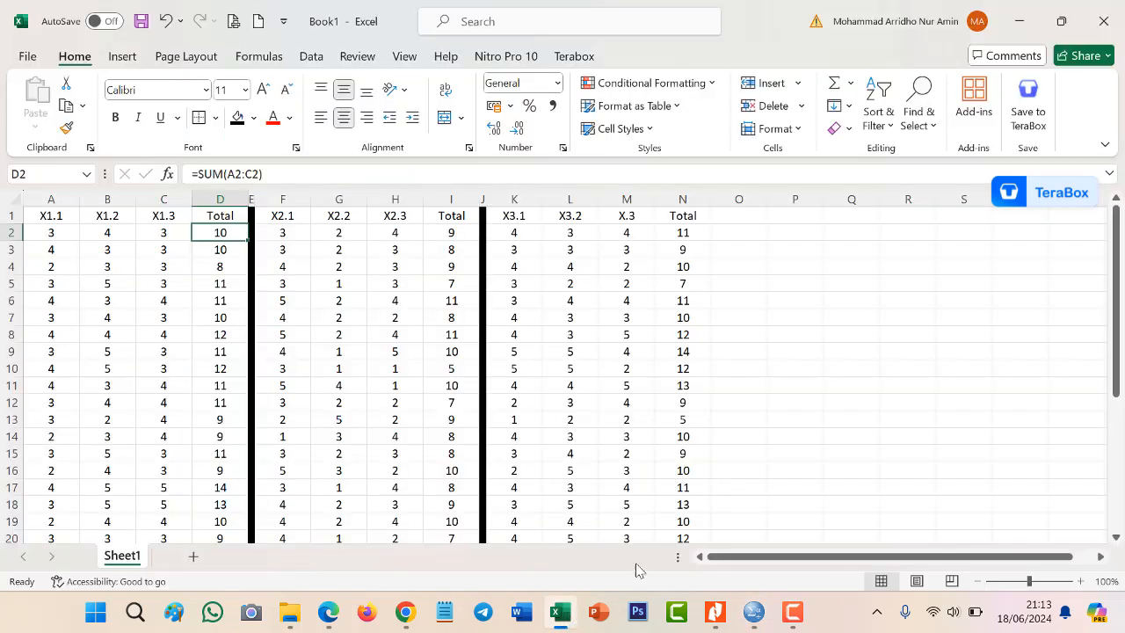
scroll(492, 422, "down", 7)
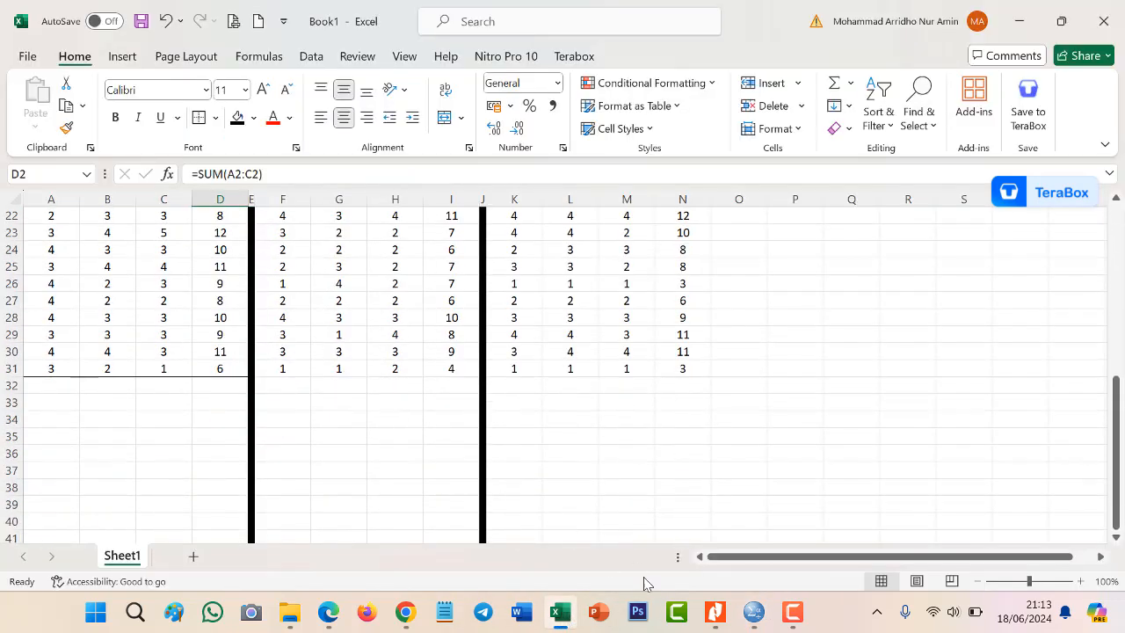
mouse_move(715, 602)
left_click(289, 402)
type("0")
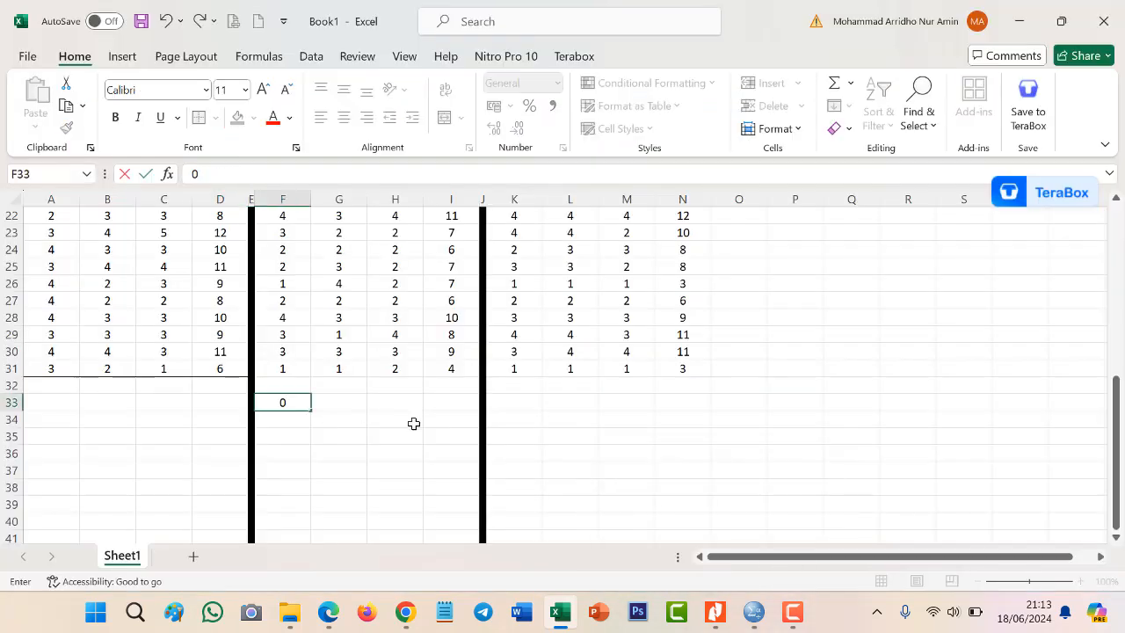
type(".361")
key("Return")
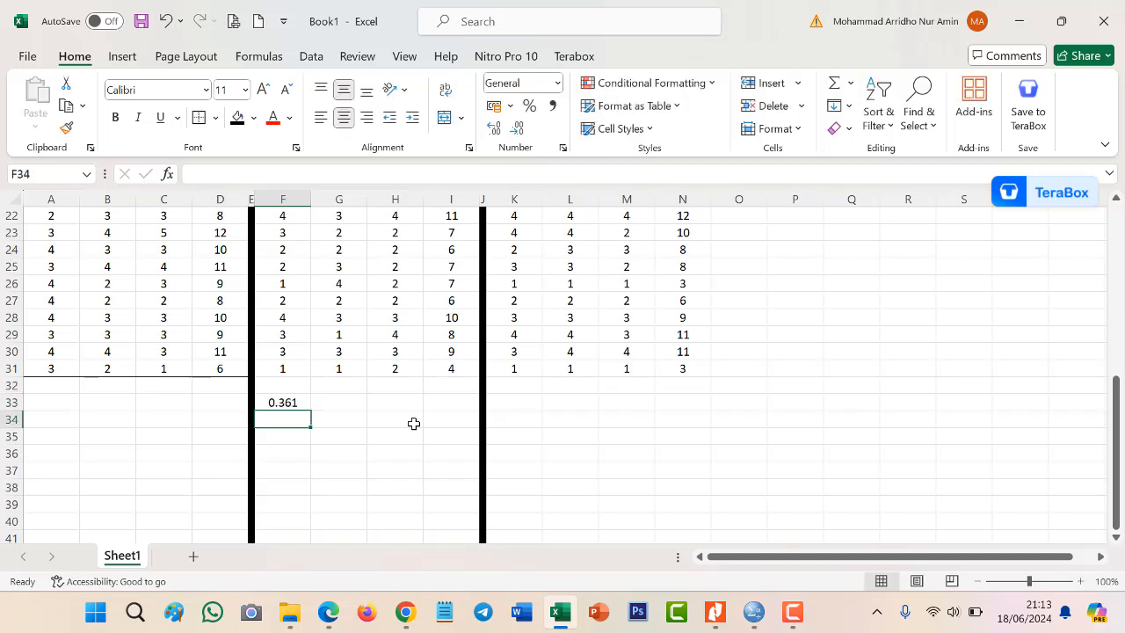
key("Up")
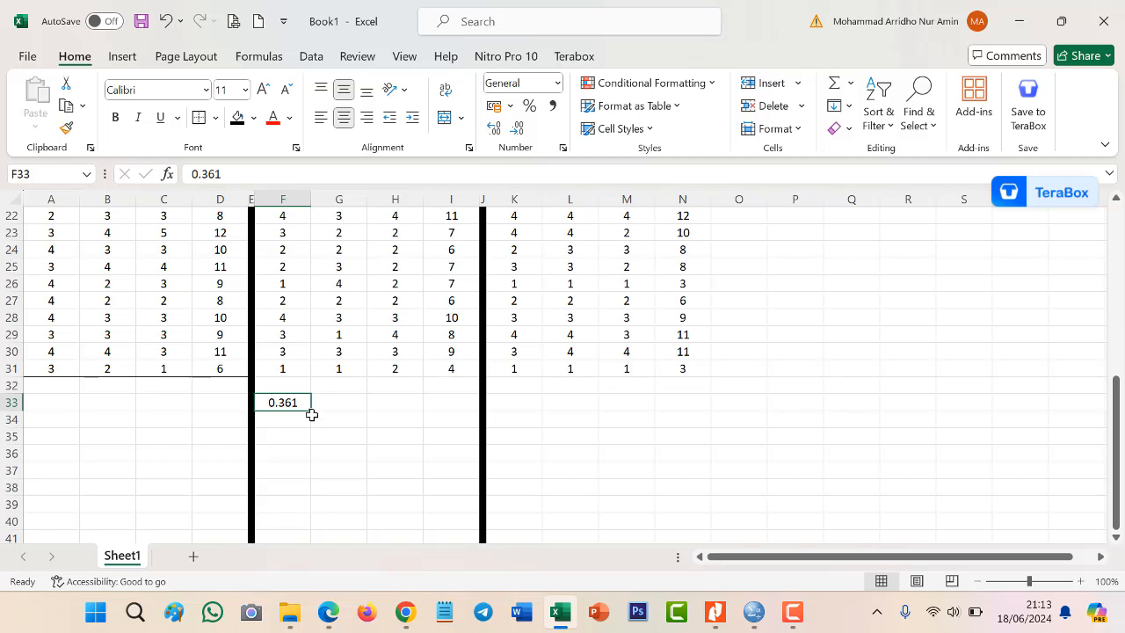
left_click_drag(311, 407, 396, 407)
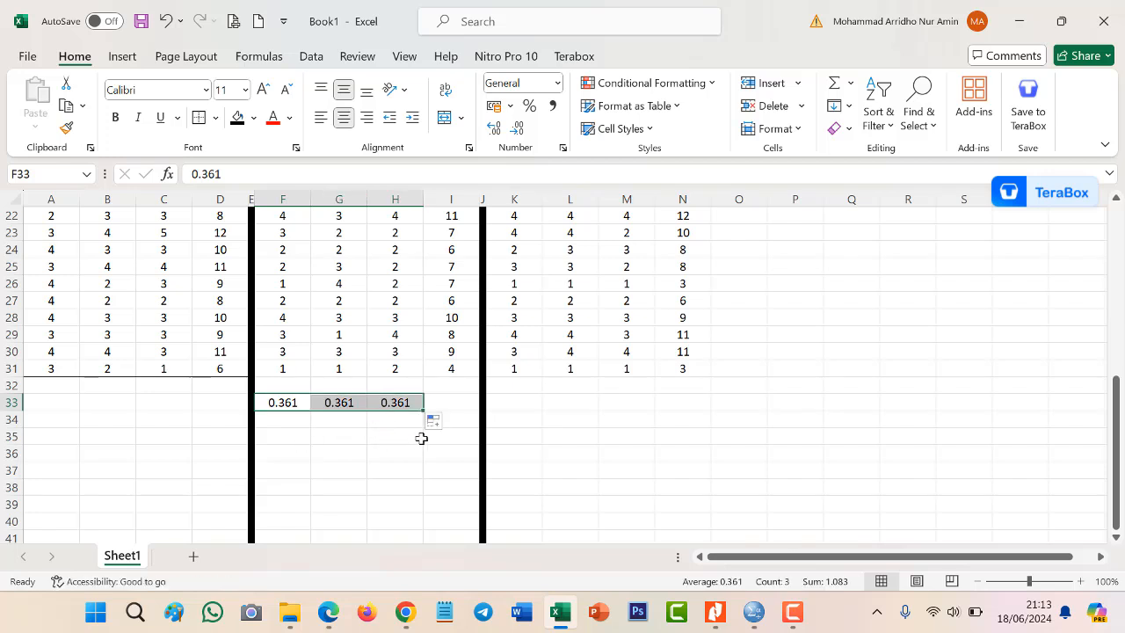
- In F34, enter the formula =CORREL(F2:F31;I2:I31) to correlate item X2.1 with its total
left_click(293, 421)
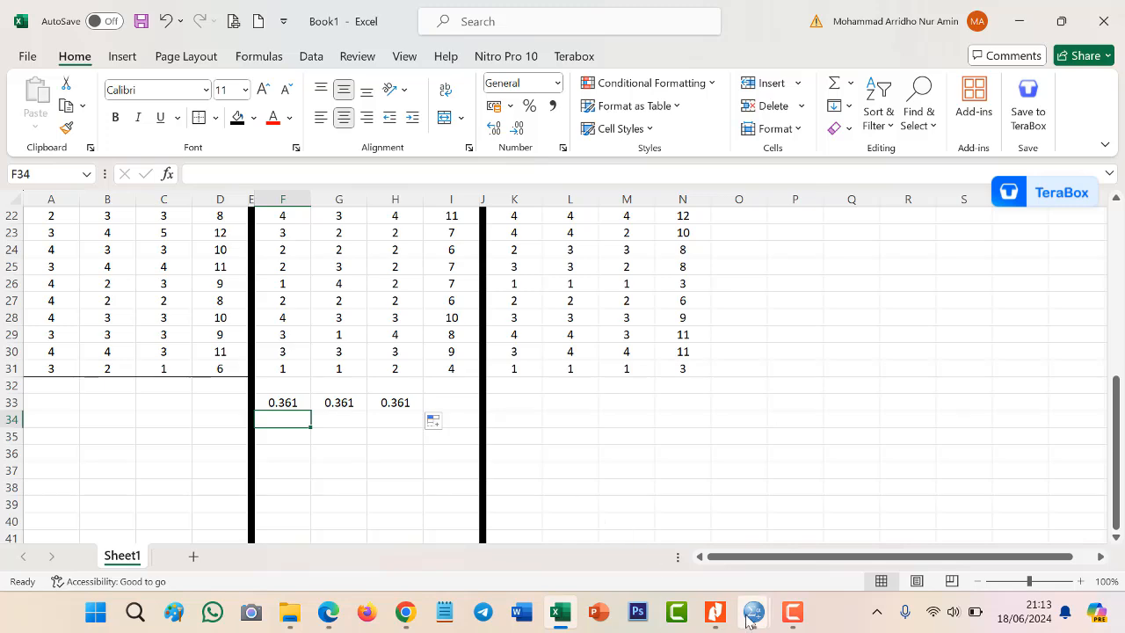
mouse_move(754, 613)
mouse_move(840, 522)
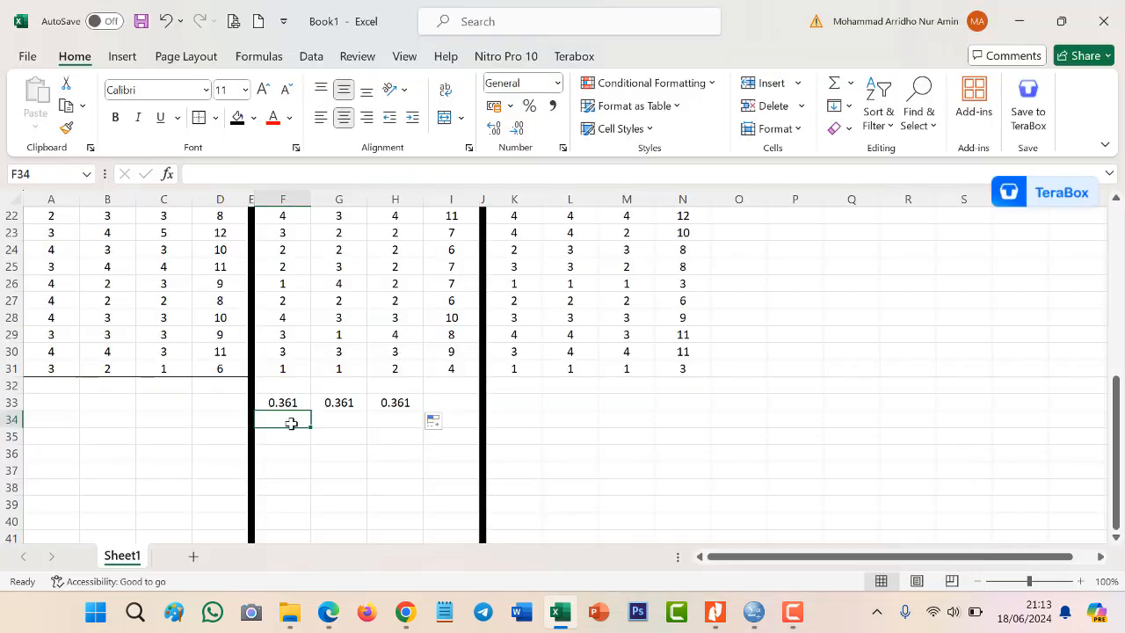
type("=c")
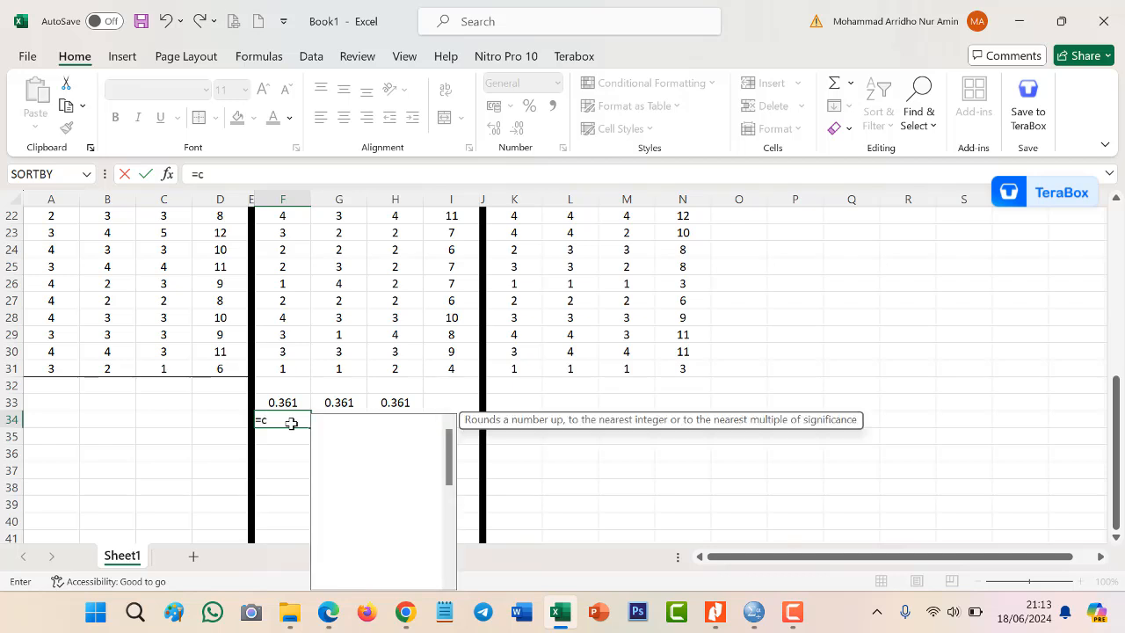
type("orr")
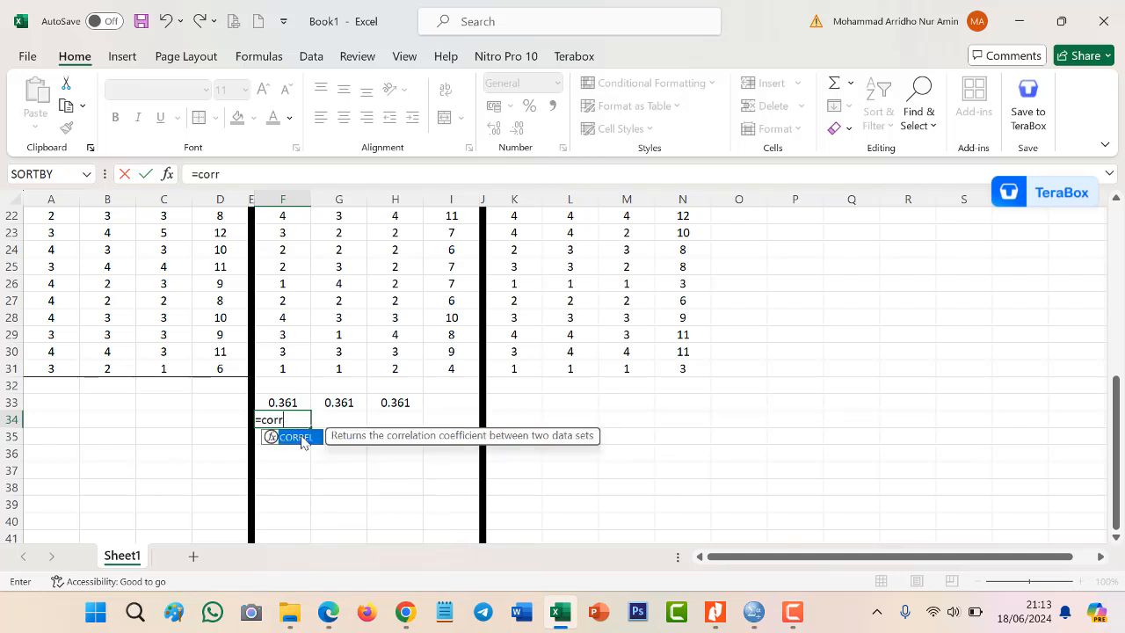
double_click(301, 442)
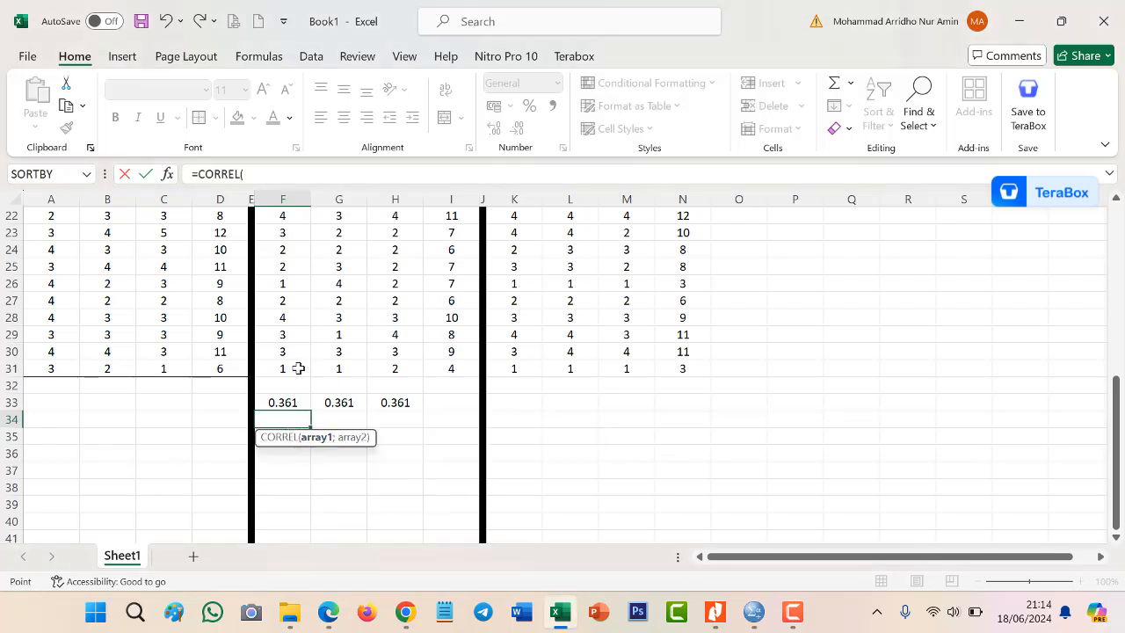
left_click_drag(299, 368, 280, 227)
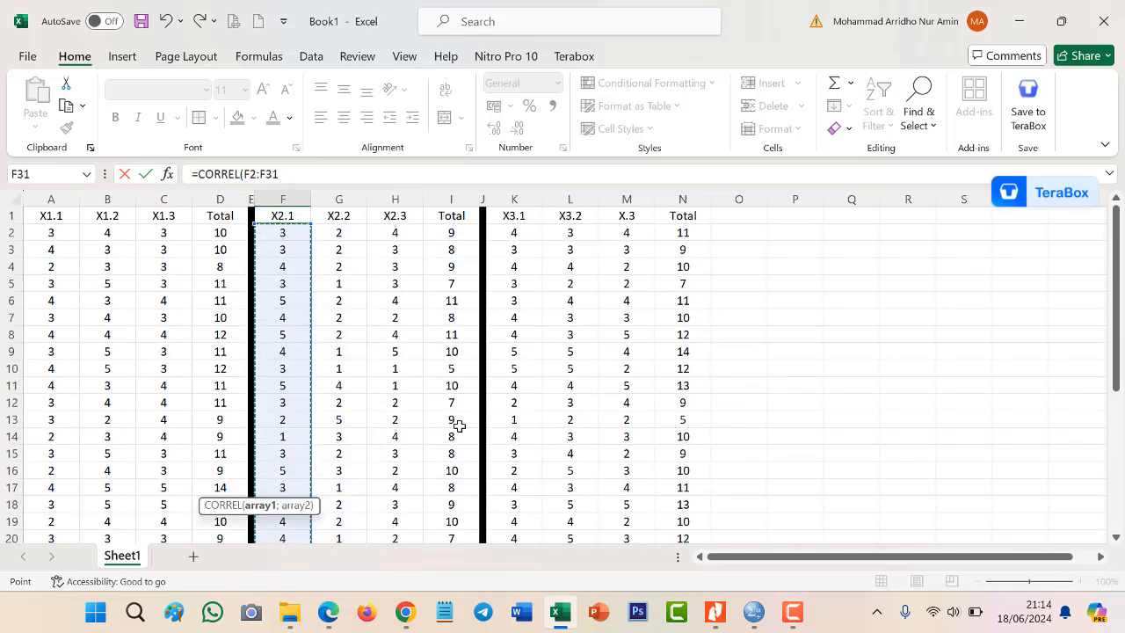
scroll(456, 420, "down", 8)
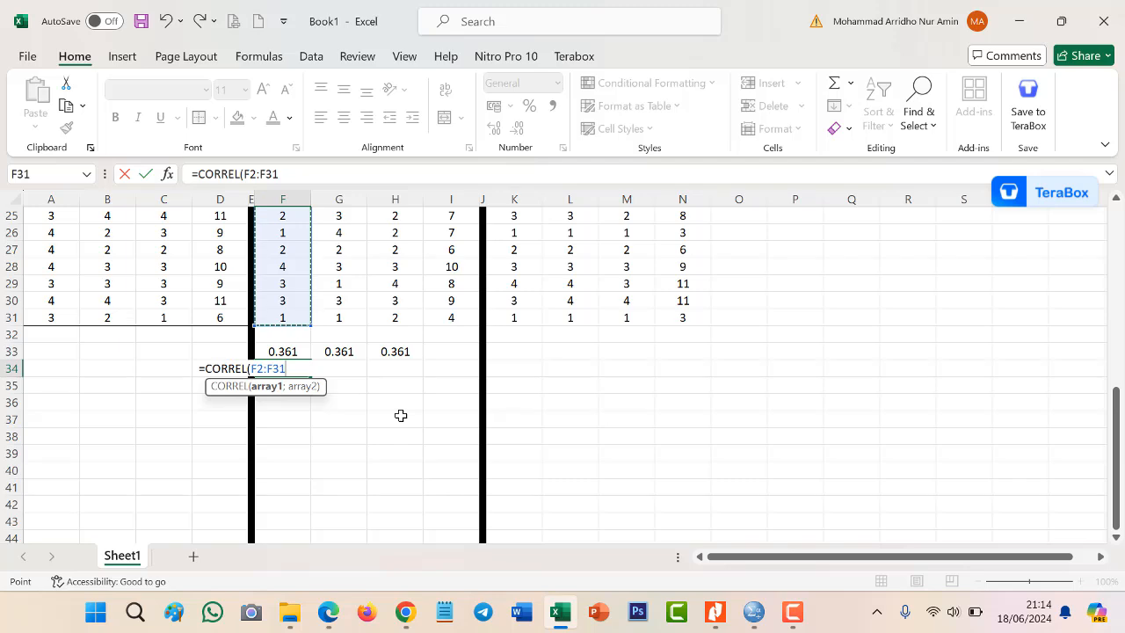
type(";")
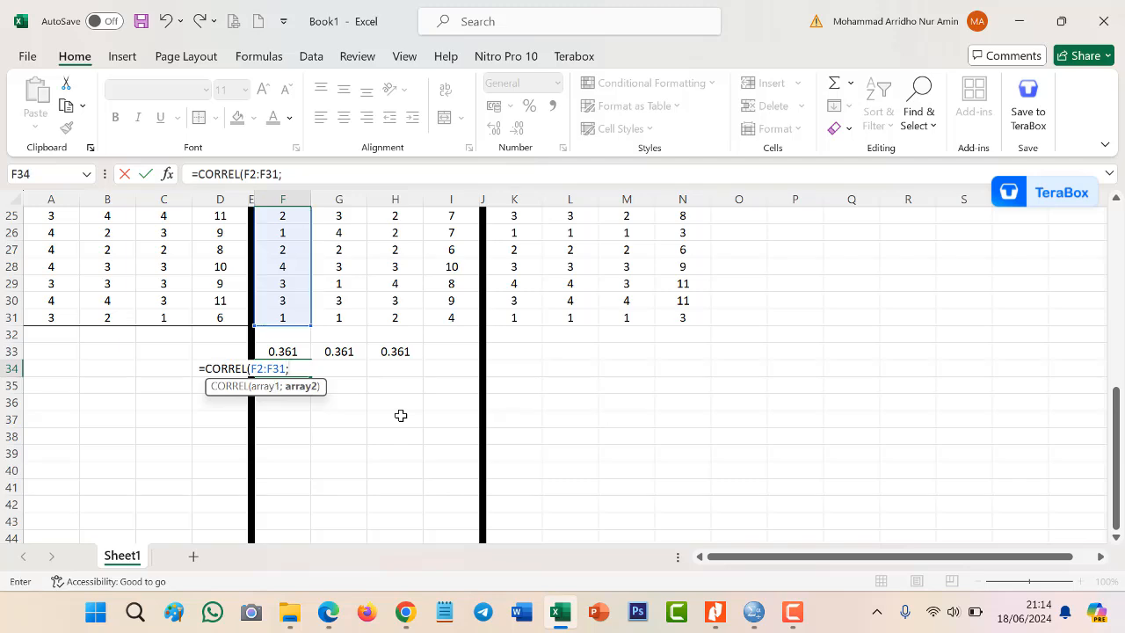
left_click_drag(449, 317, 439, 234)
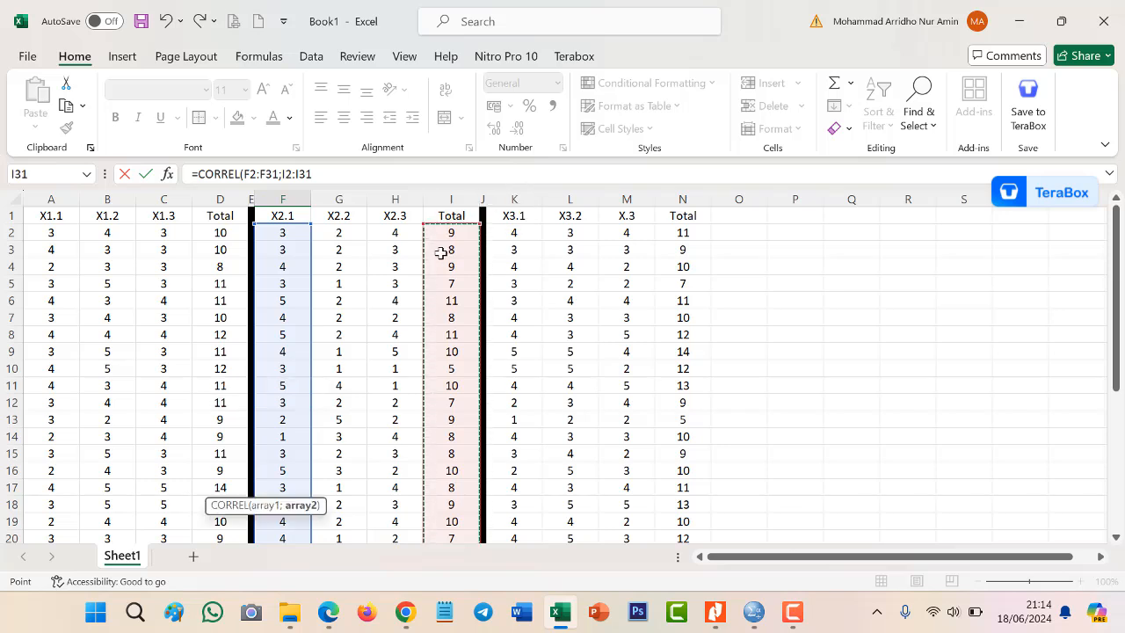
type(")")
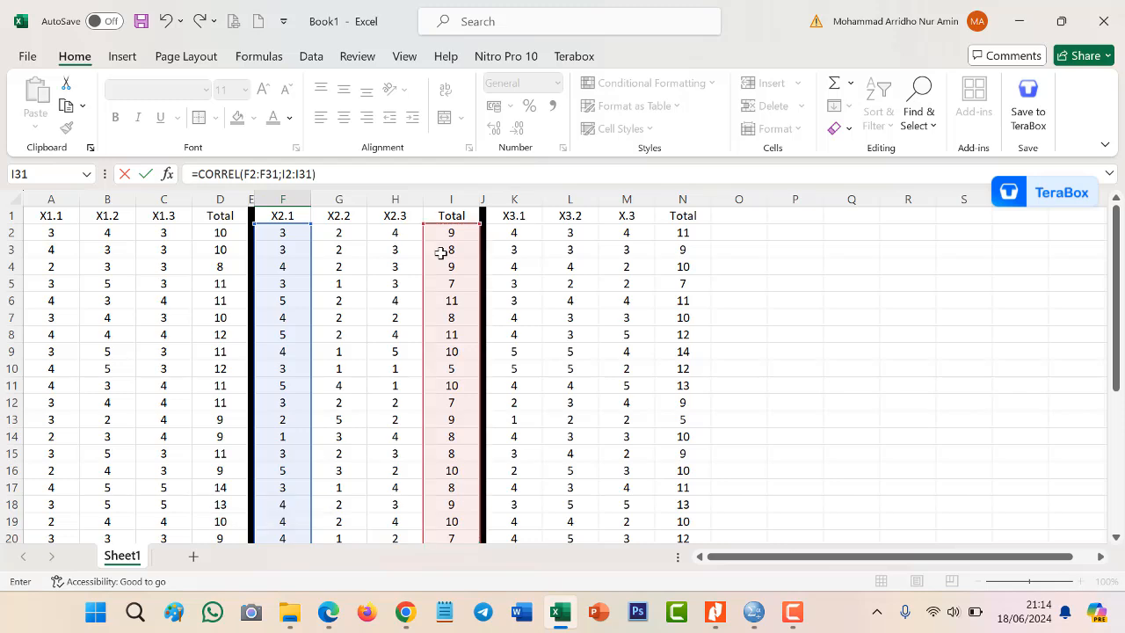
key("Return")
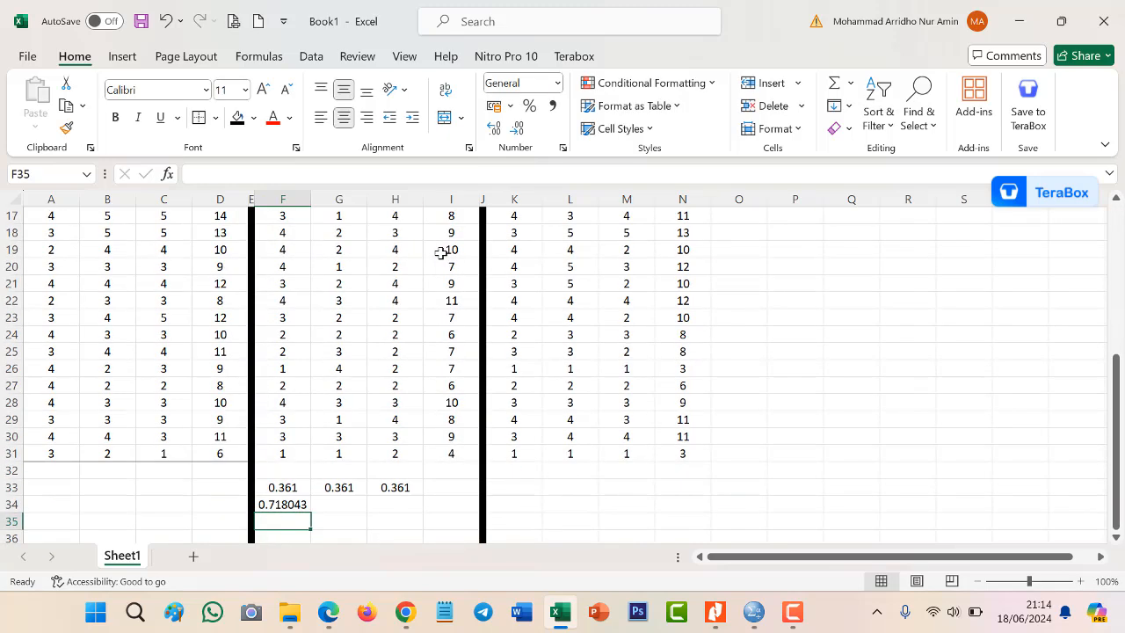
- Reduce the correlation result in F34 to three decimal places
left_click(294, 503)
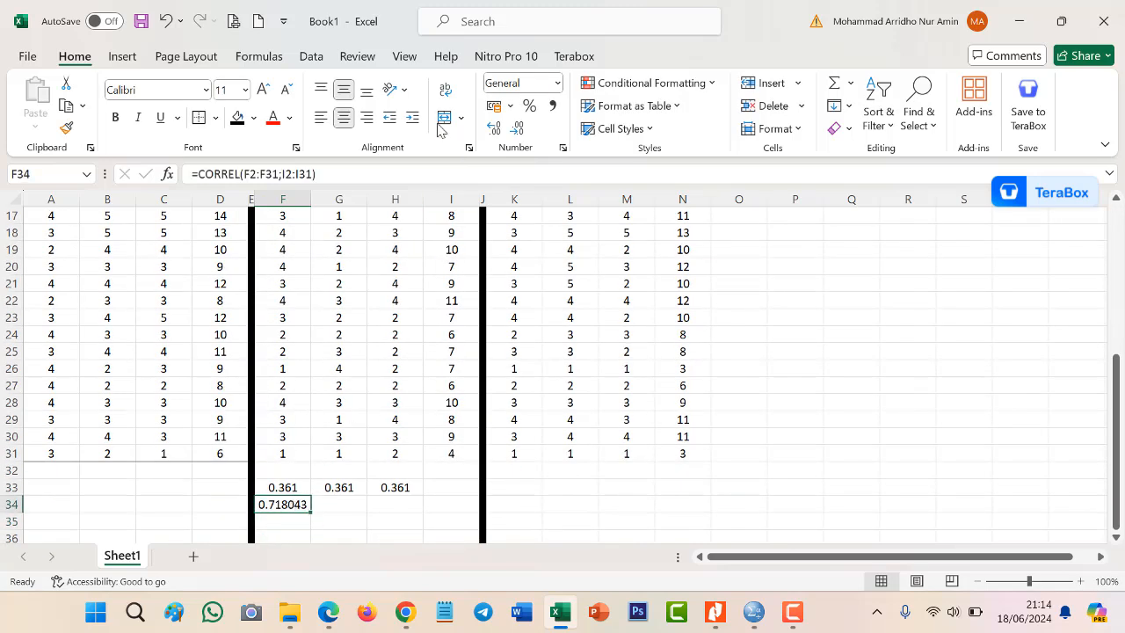
left_click(519, 129)
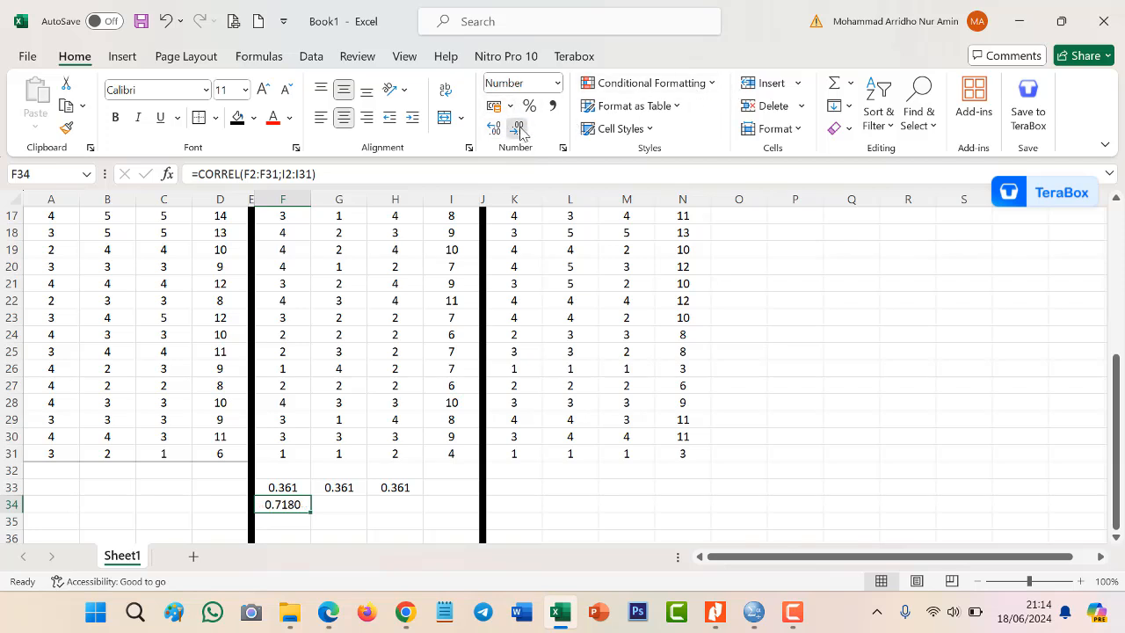
left_click(520, 129)
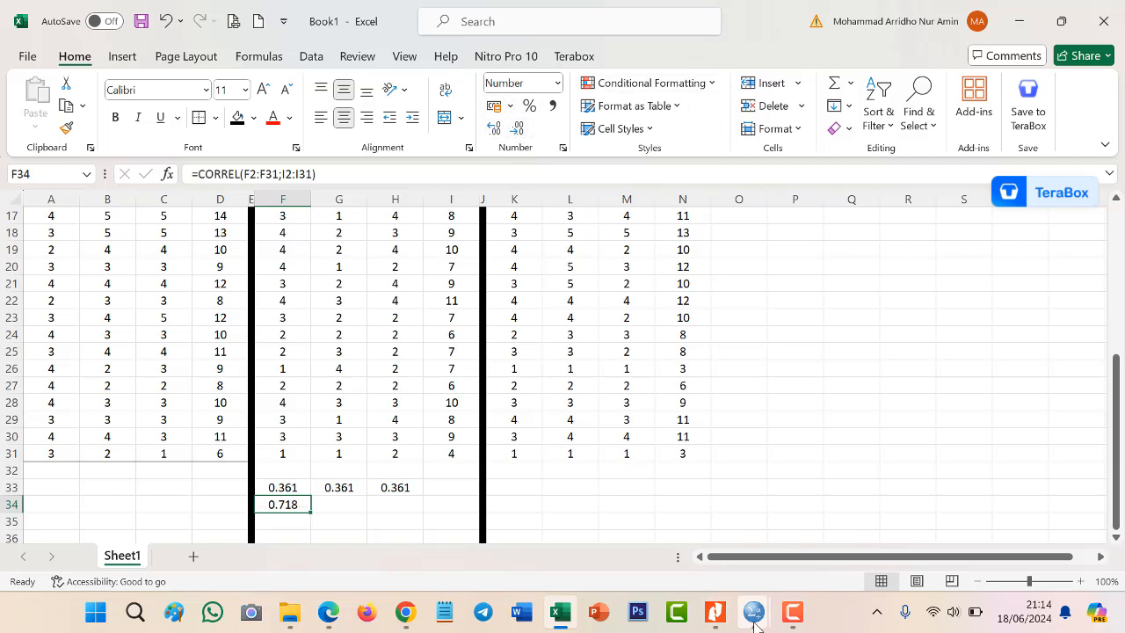
- Float the SPSS output window over the Excel sheet and compare its Total.X2 correlation row with the result in F34
mouse_move(755, 624)
mouse_move(805, 532)
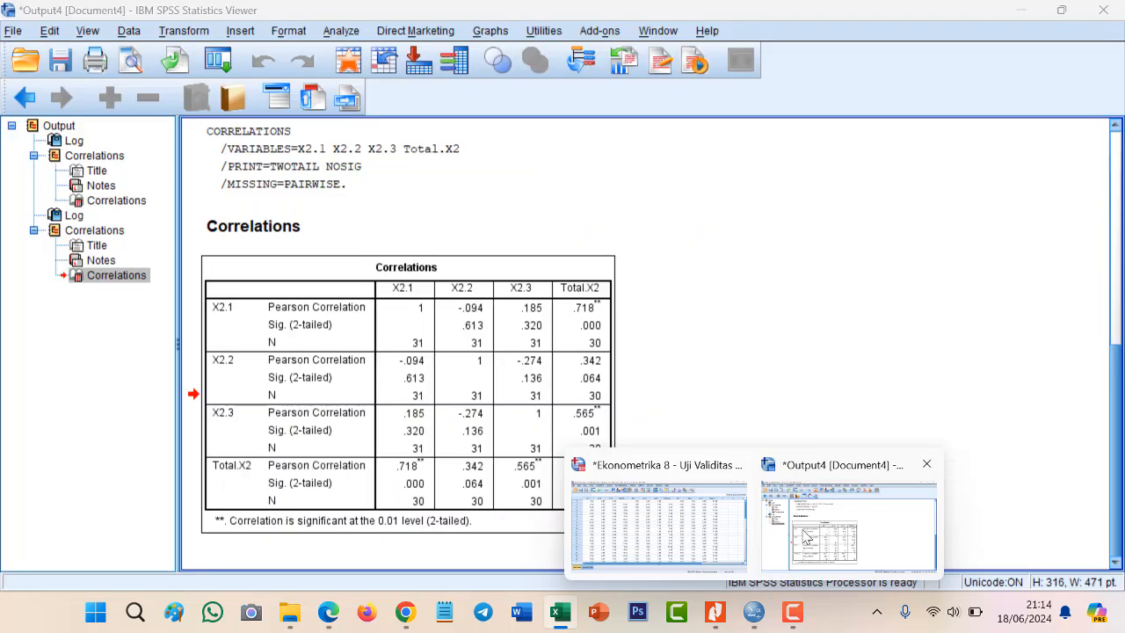
left_click(832, 543)
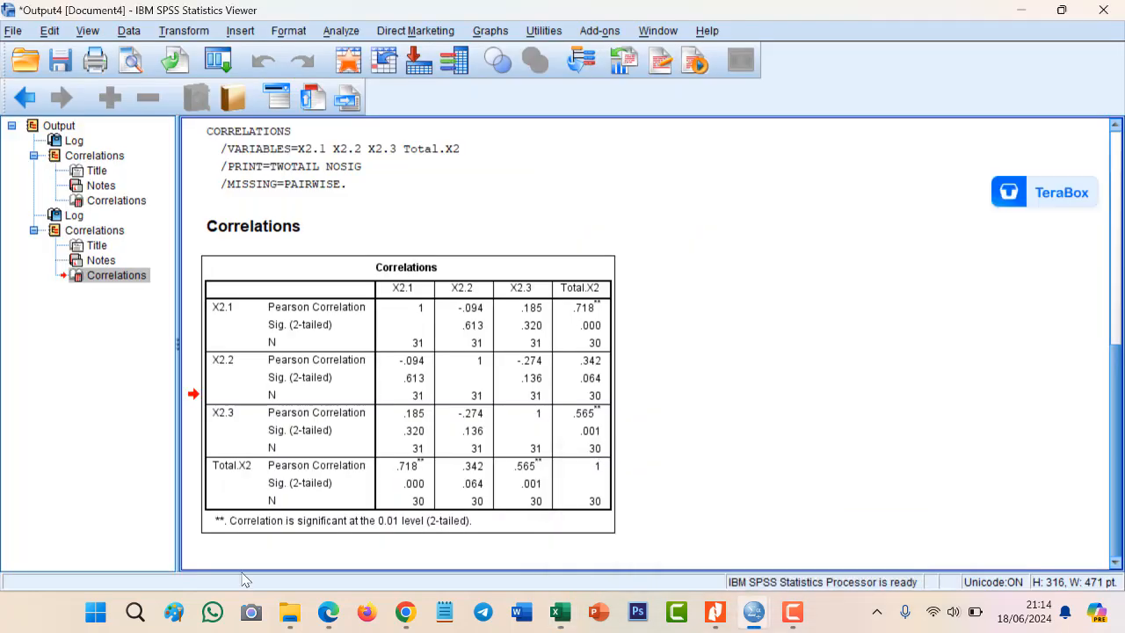
left_click(1073, 9)
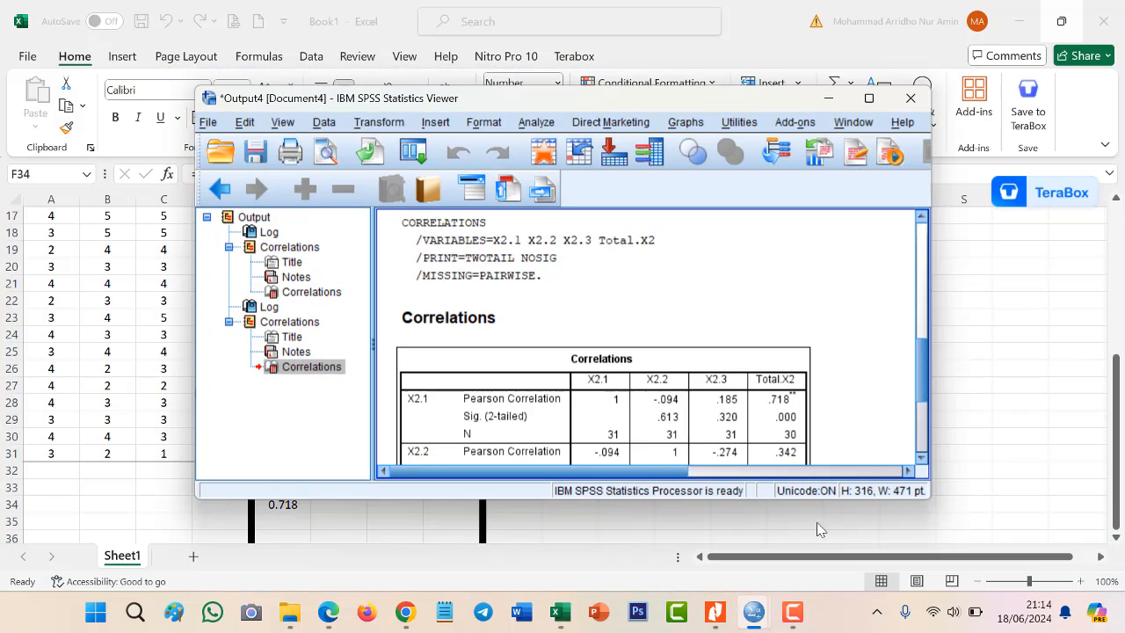
left_click_drag(586, 98, 616, 319)
left_click_drag(665, 256, 582, 130)
scroll(570, 275, "down", 3)
scroll(570, 275, "down", 3)
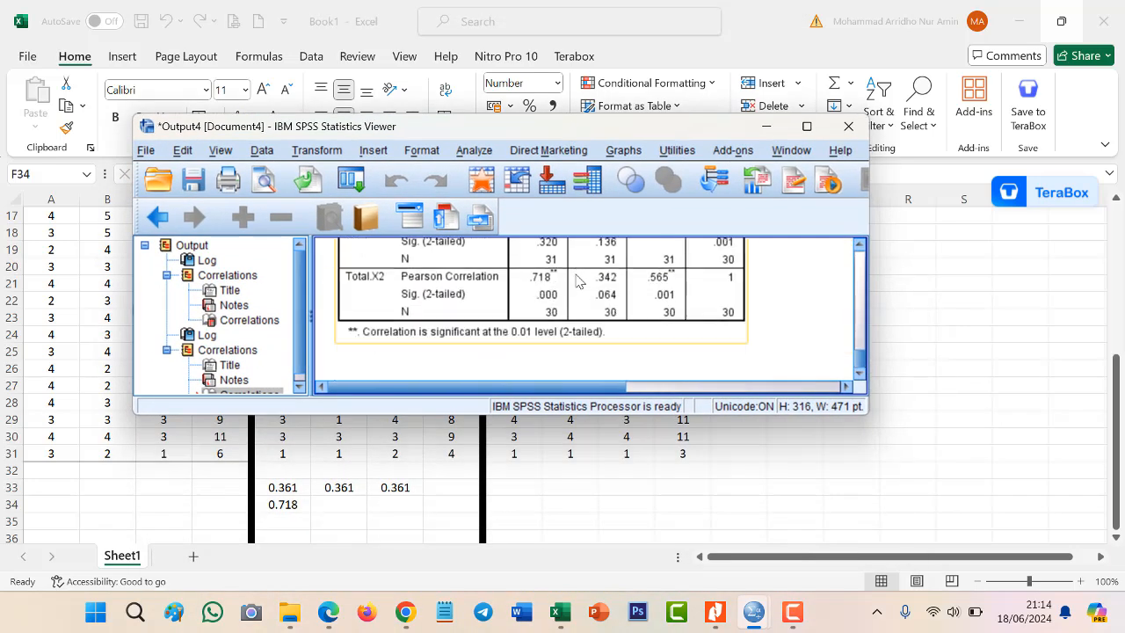
scroll(578, 281, "up", 2)
scroll(580, 283, "down", 2)
- Return to the Excel sheet and freeze the panes at cell F2, keeping the header row fixed
left_click(290, 506)
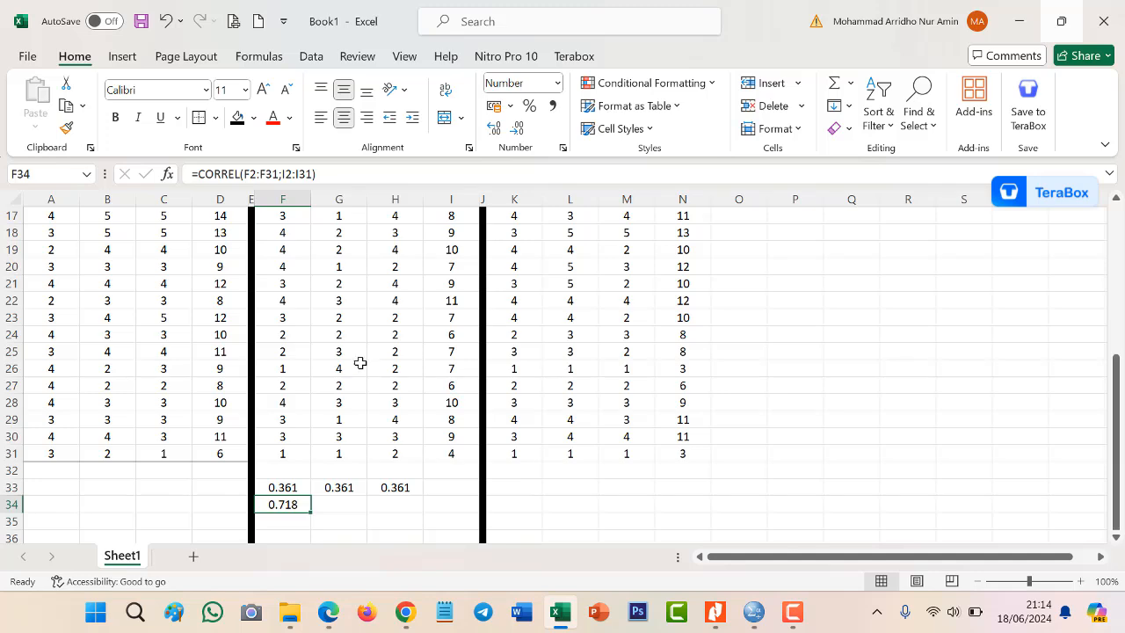
scroll(359, 365, "up", 5)
left_click(285, 233)
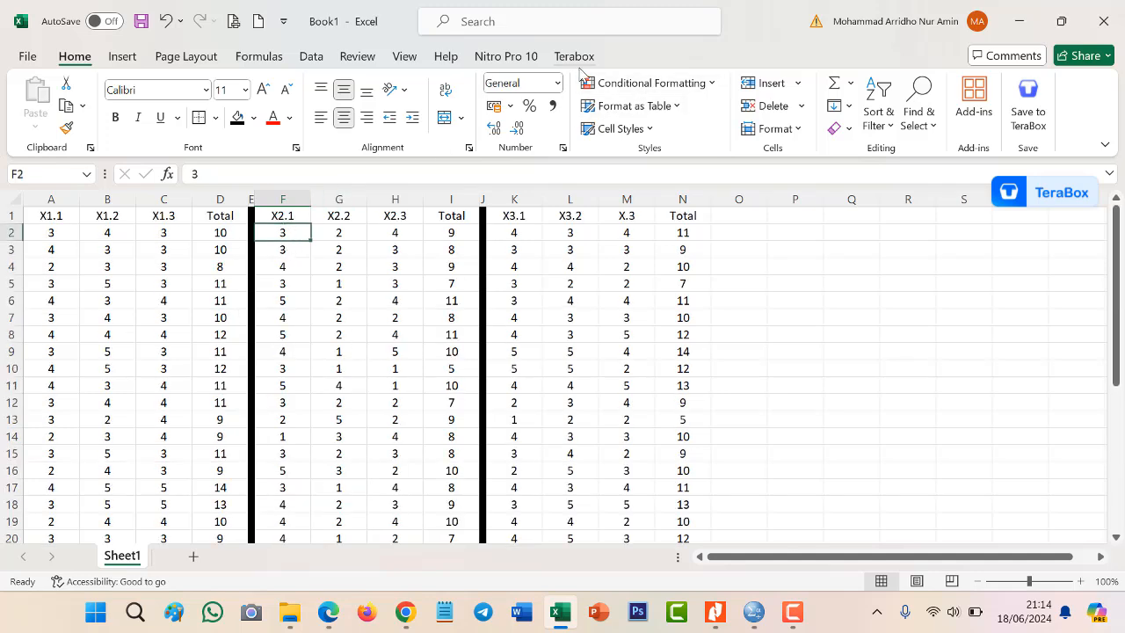
left_click(405, 57)
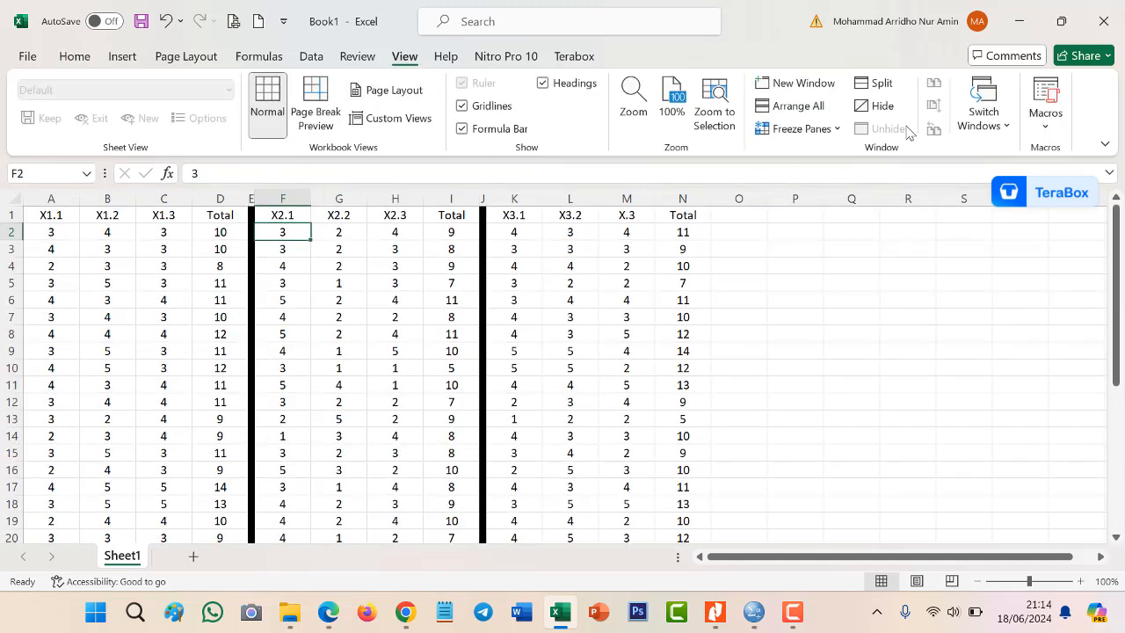
left_click(830, 130)
left_click(844, 162)
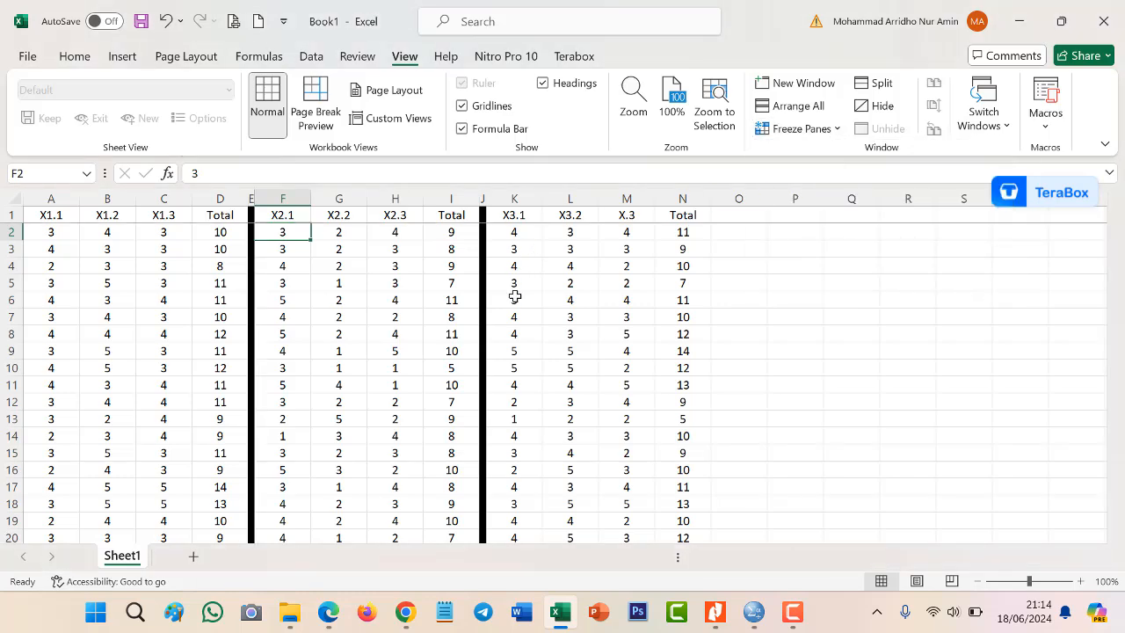
- Anchor the total column in the F34 formula, making it =CORREL(F2:F31;$I2:$I31), and reselect the cell
scroll(424, 367, "down", 8)
left_click(332, 365)
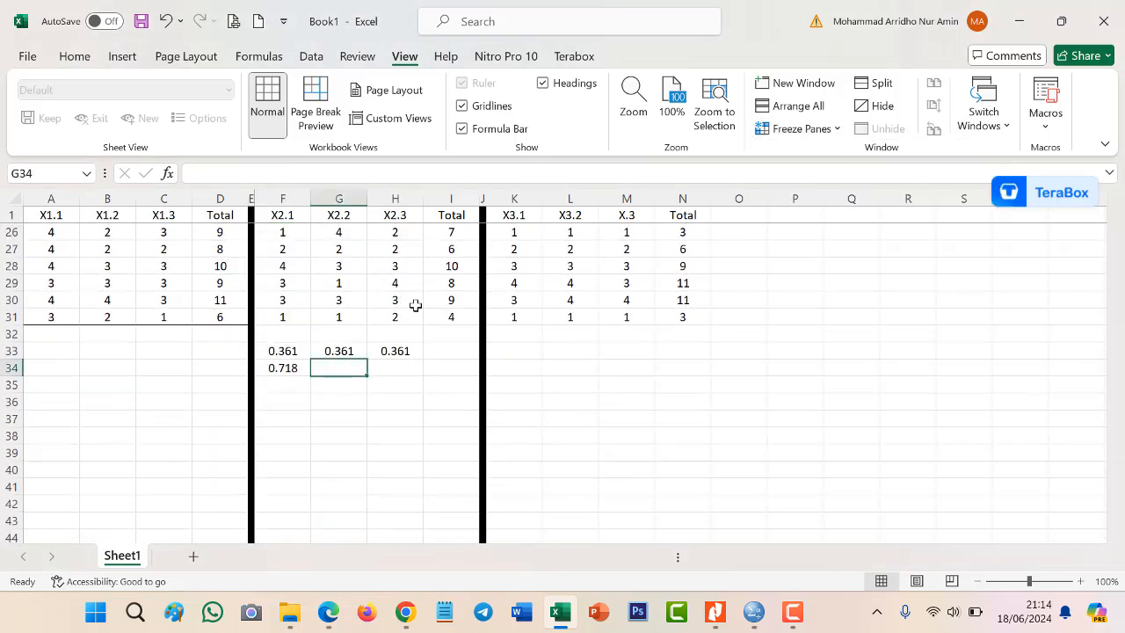
left_click(294, 367)
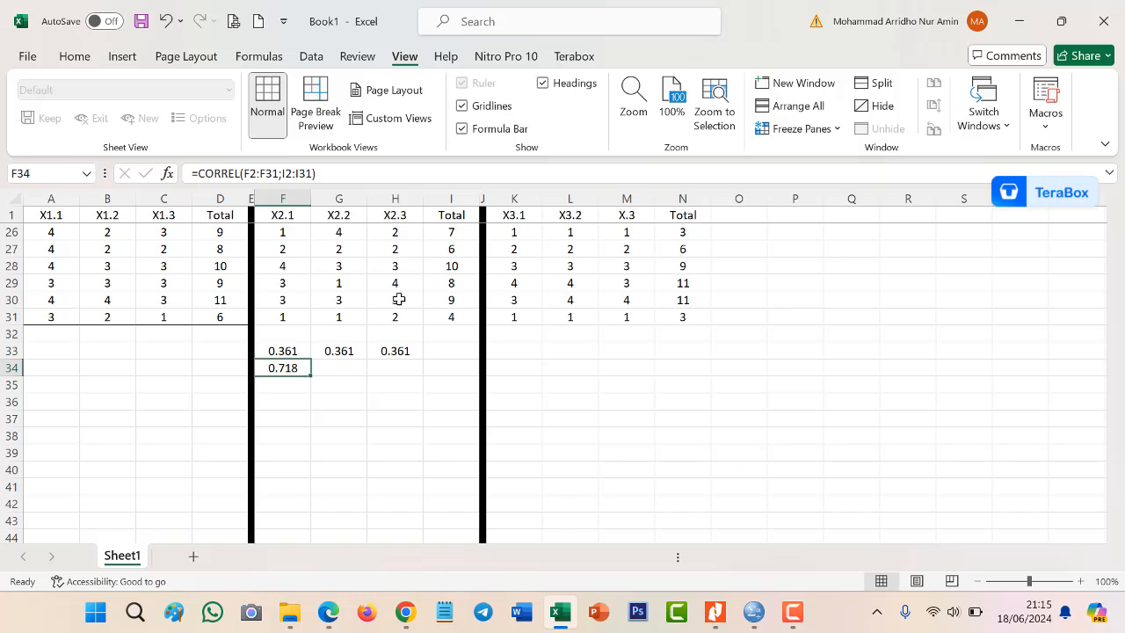
left_click(284, 182)
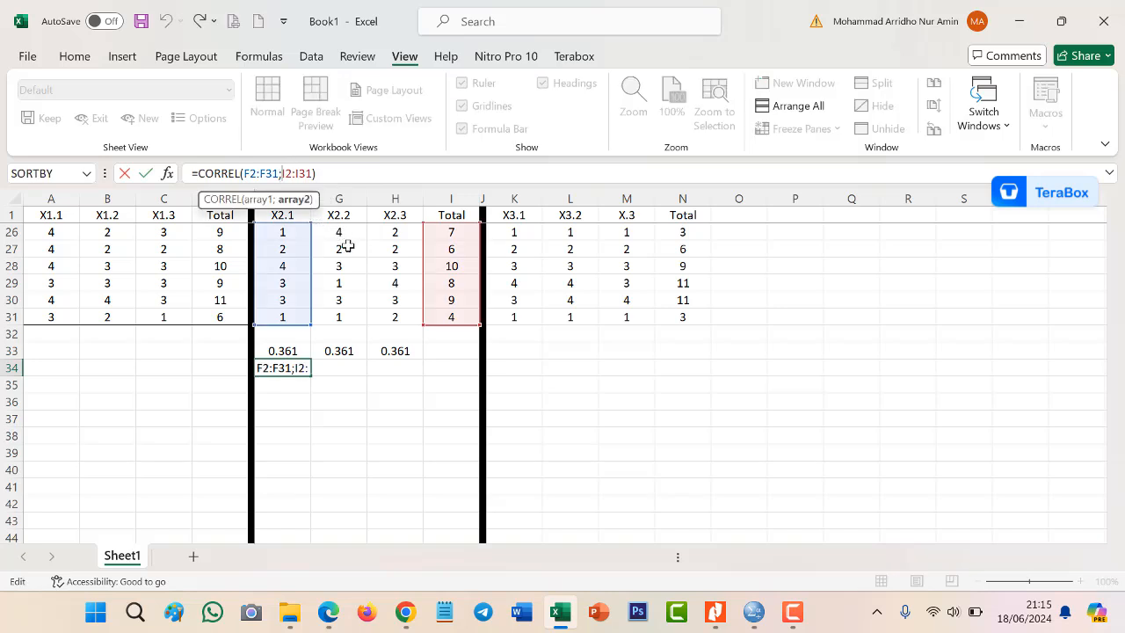
type("$I2:")
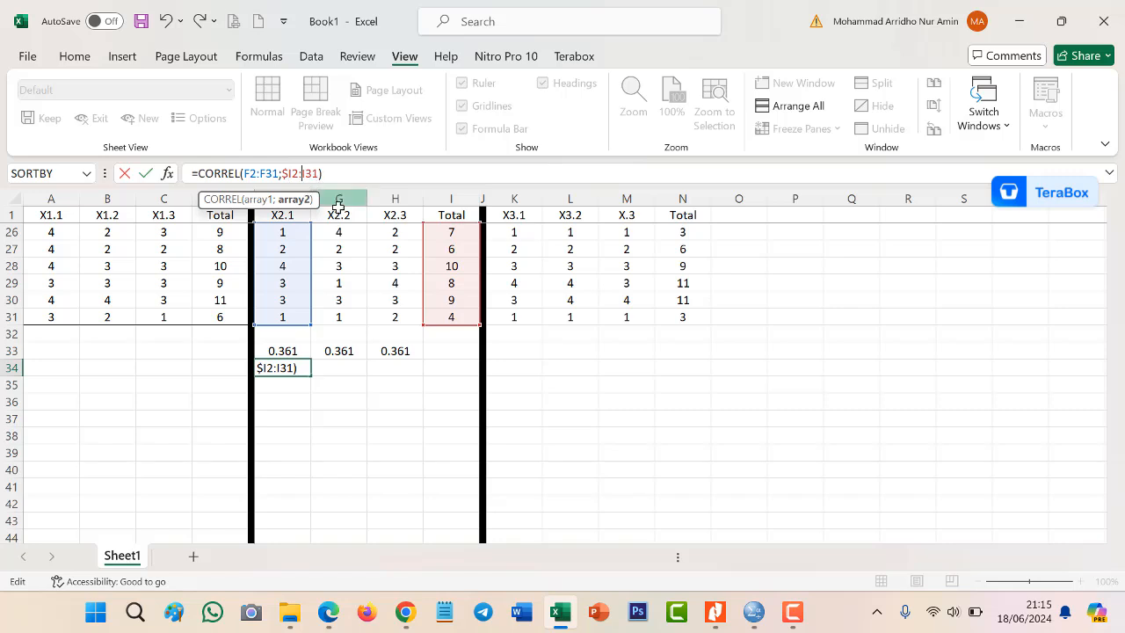
type("$")
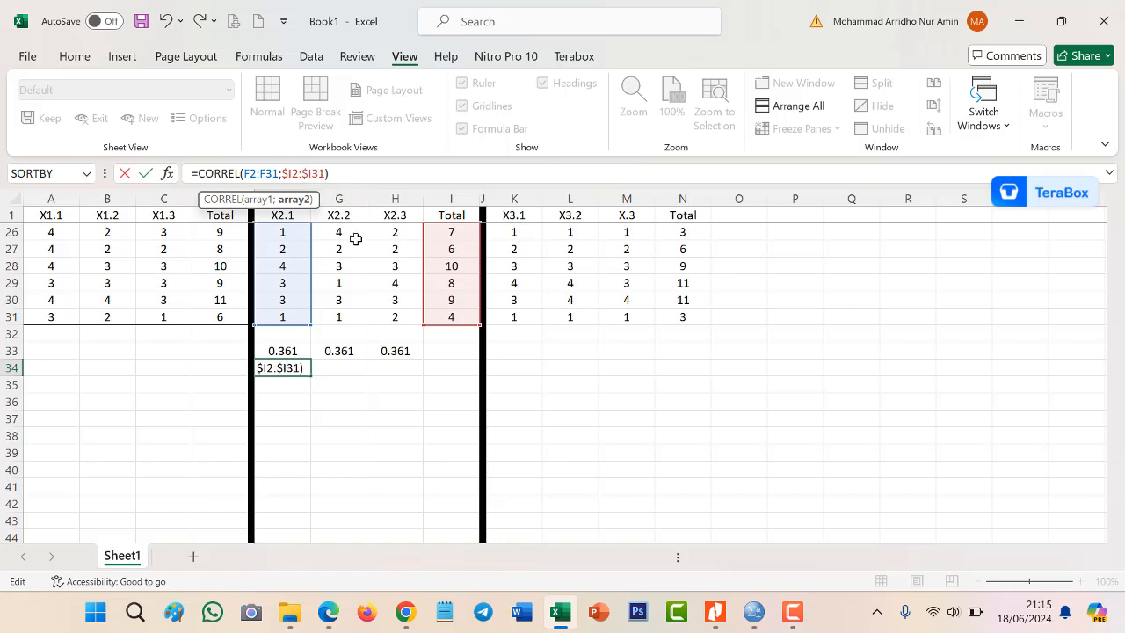
key("Return")
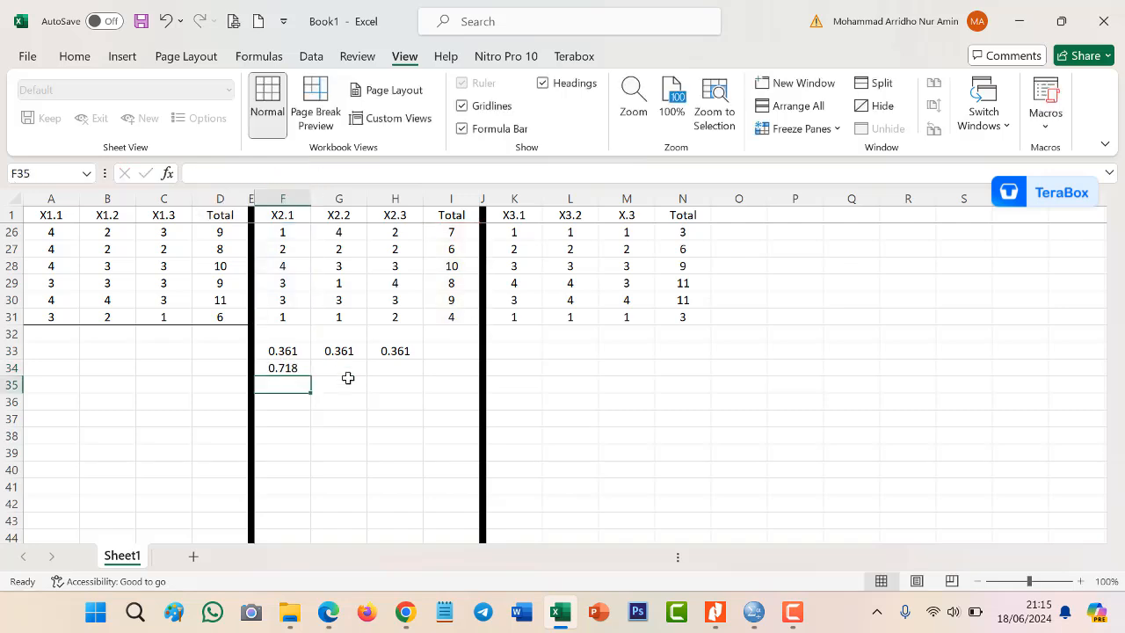
left_click(295, 369)
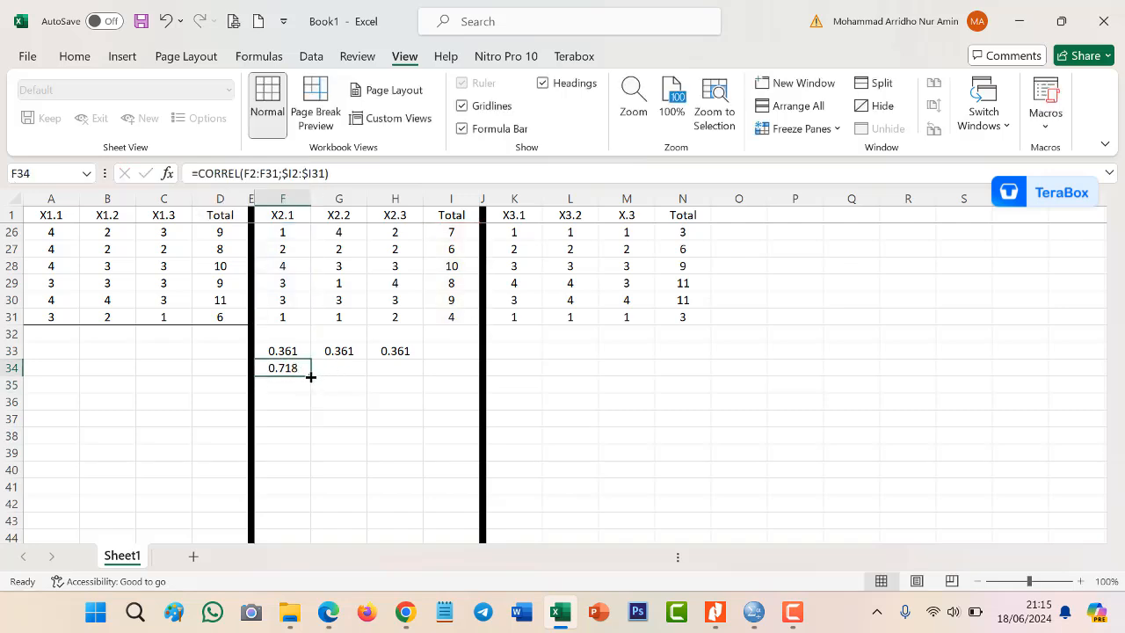
- Fill the correlation formula from F34 across to G34 and H34
left_click_drag(310, 376, 420, 371)
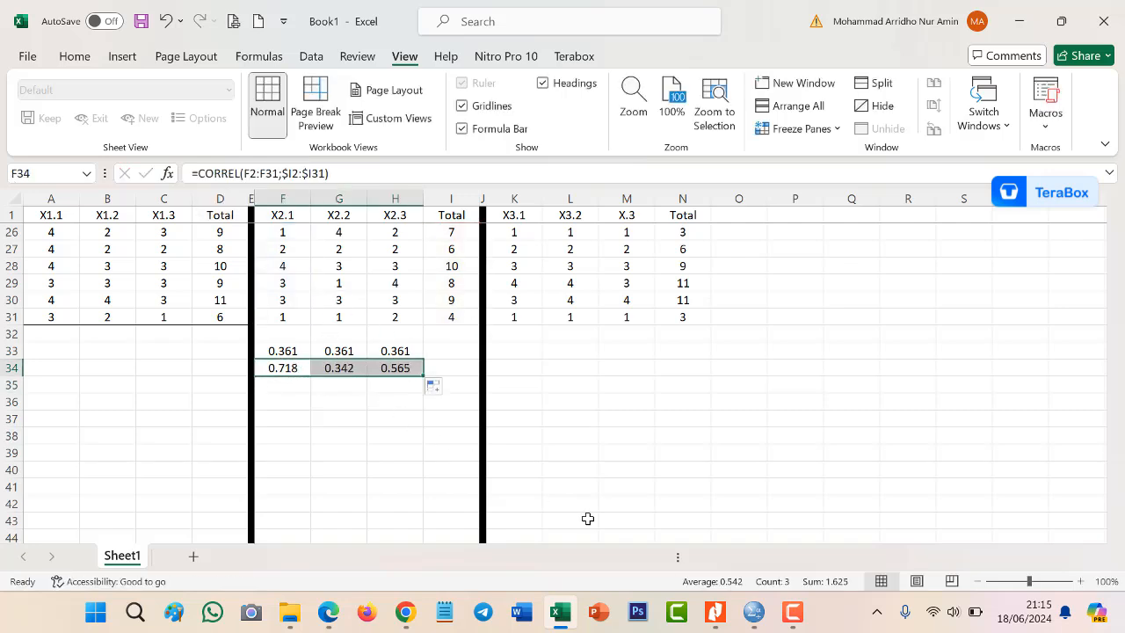
left_click(356, 385)
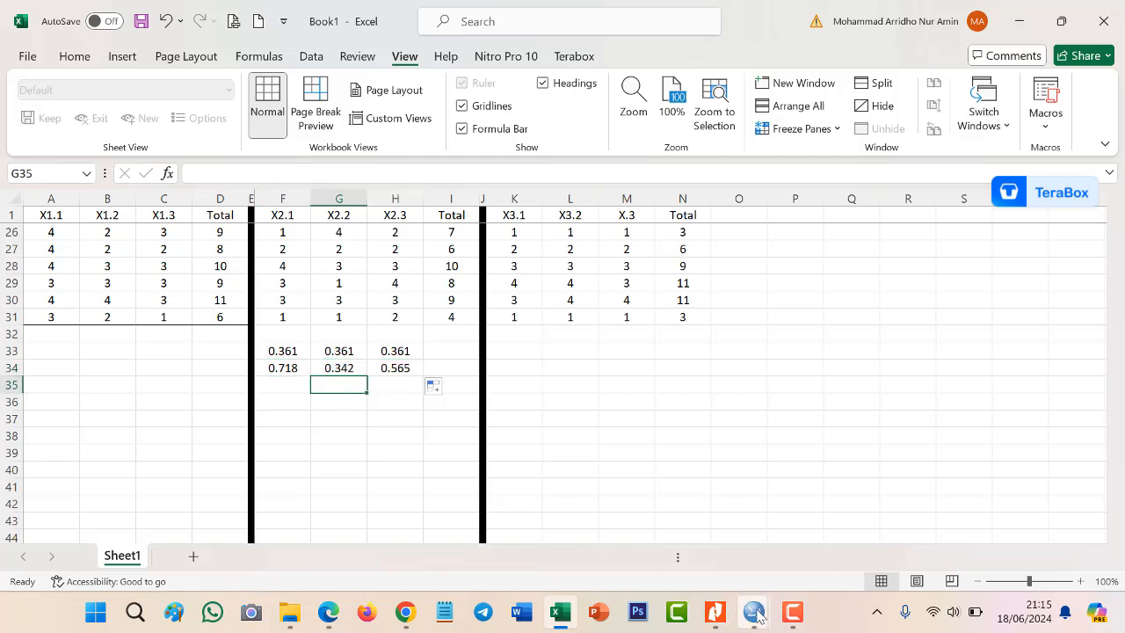
mouse_move(757, 615)
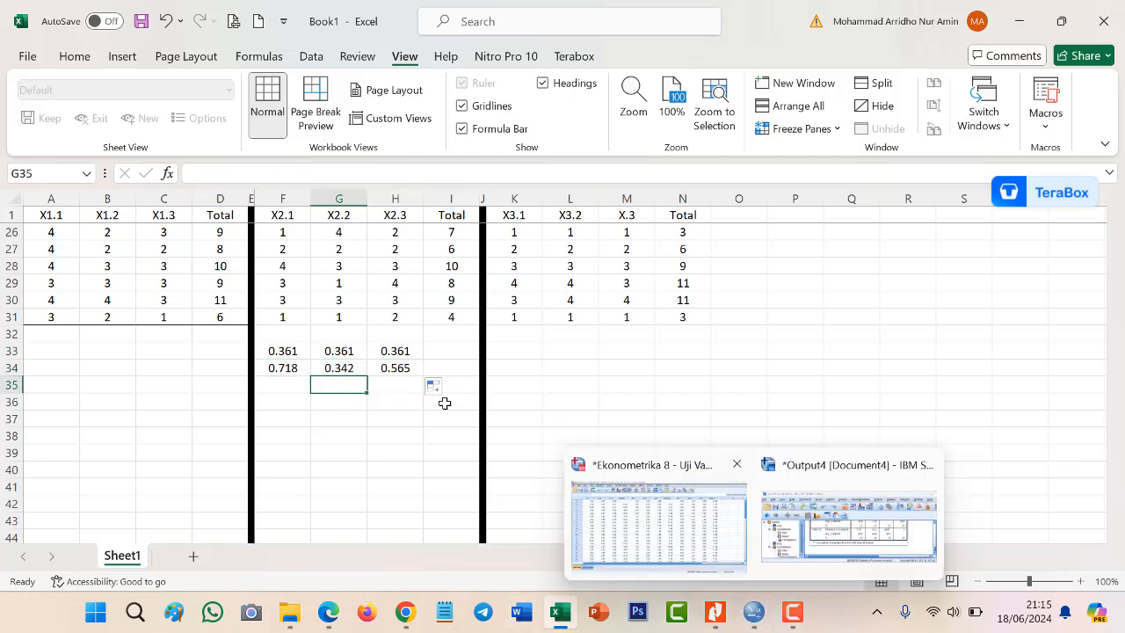
- Compare the r table values in row 33 with the correlation results in row 34 for X2.1, X2.2 and X2.3
left_click(299, 366)
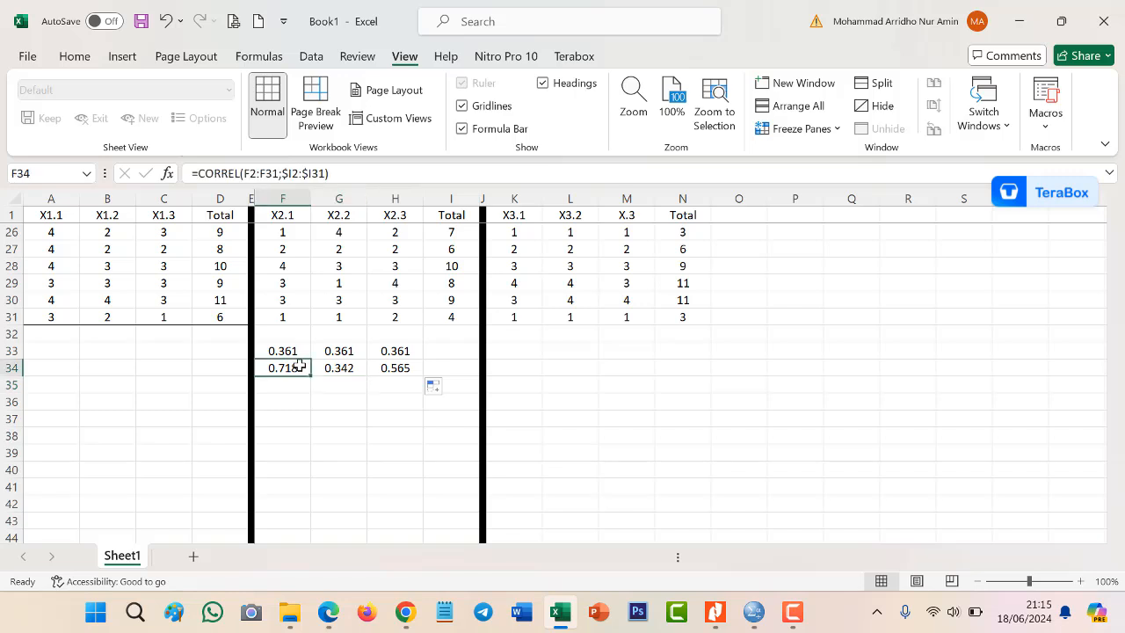
left_click_drag(299, 366, 294, 352)
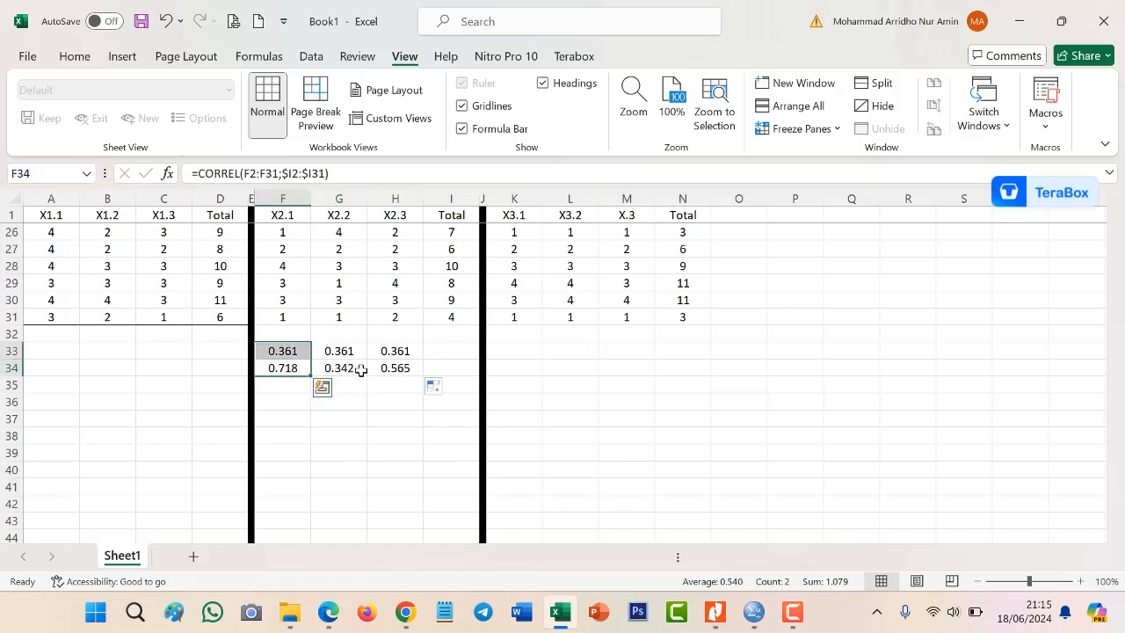
left_click_drag(360, 370, 353, 351)
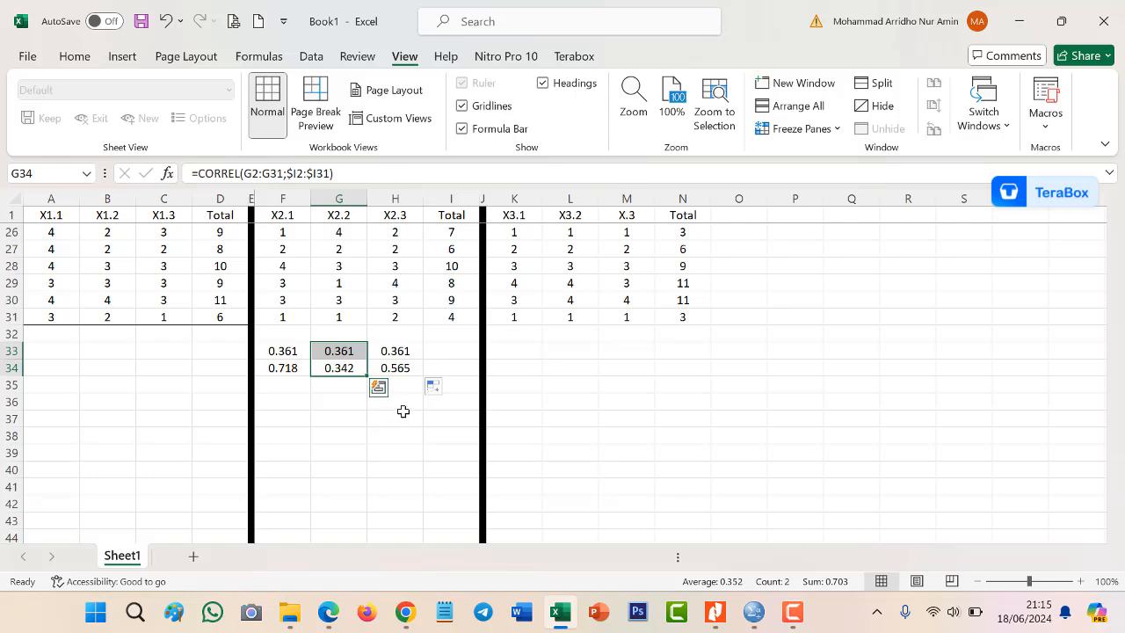
left_click(406, 367)
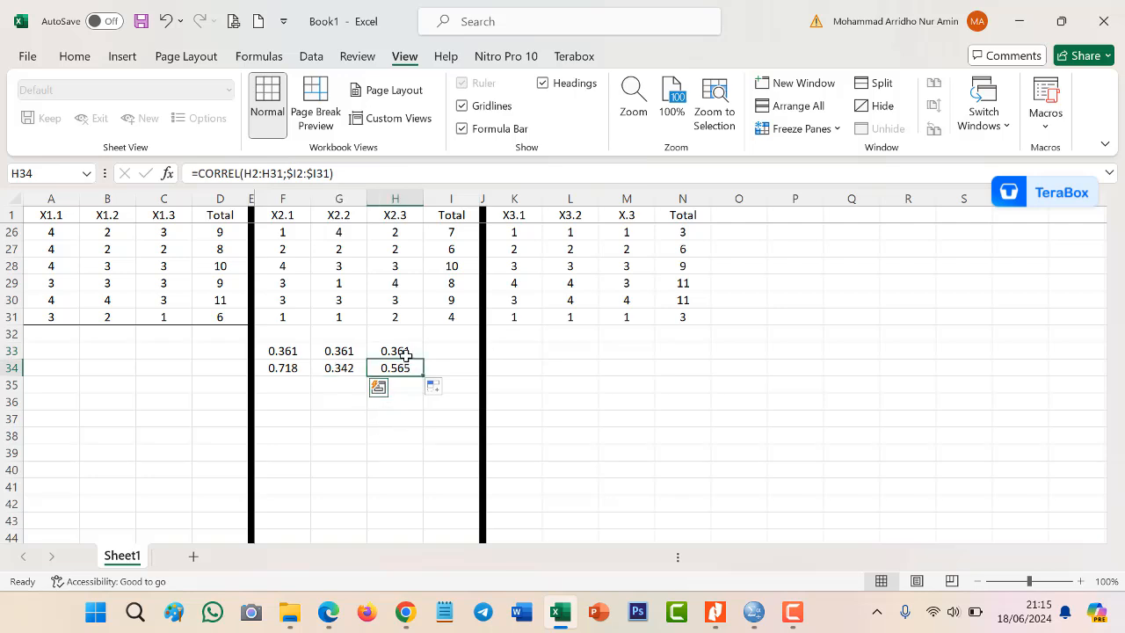
left_click_drag(406, 354, 405, 351)
- Colour the X2.2 correlation result in G34 red
left_click(353, 372)
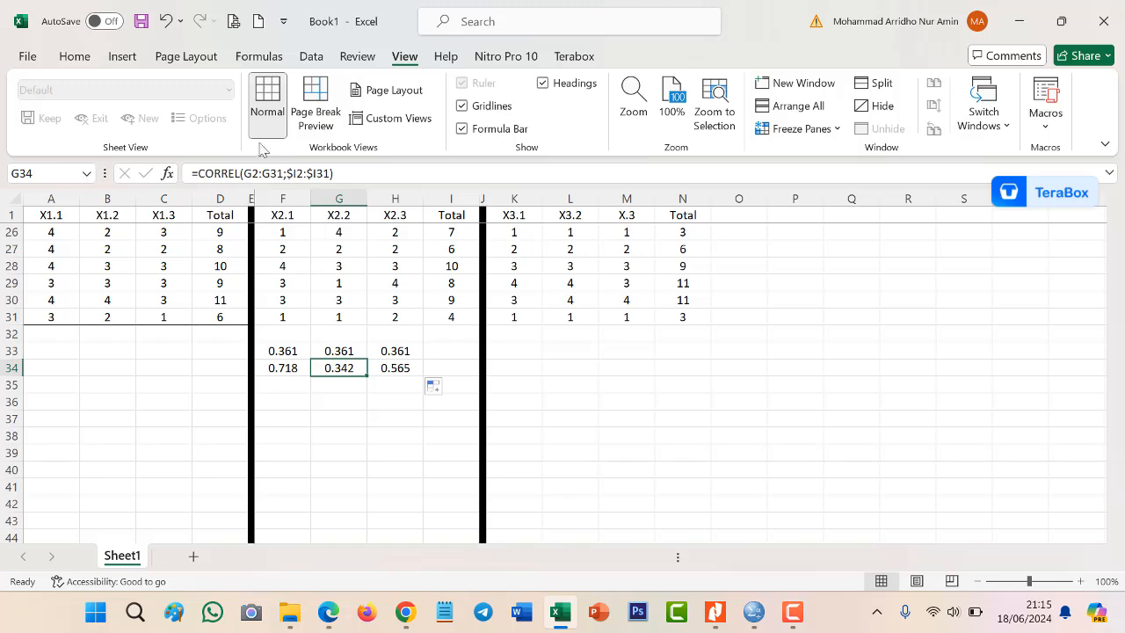
scroll(258, 120, "up", 6)
left_click(273, 117)
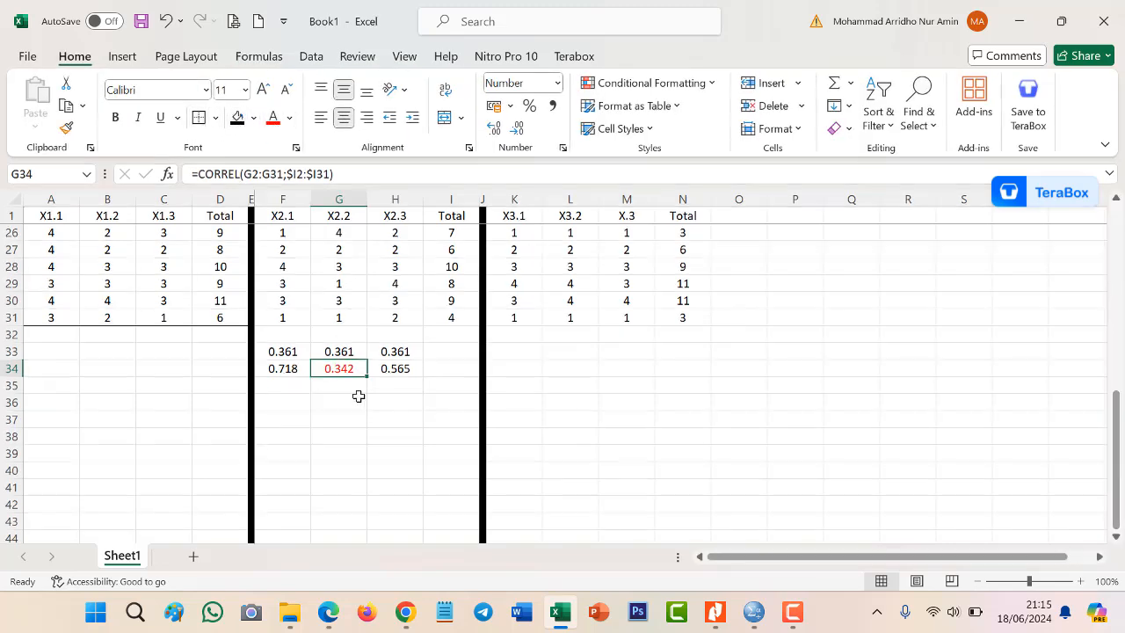
left_click(354, 384)
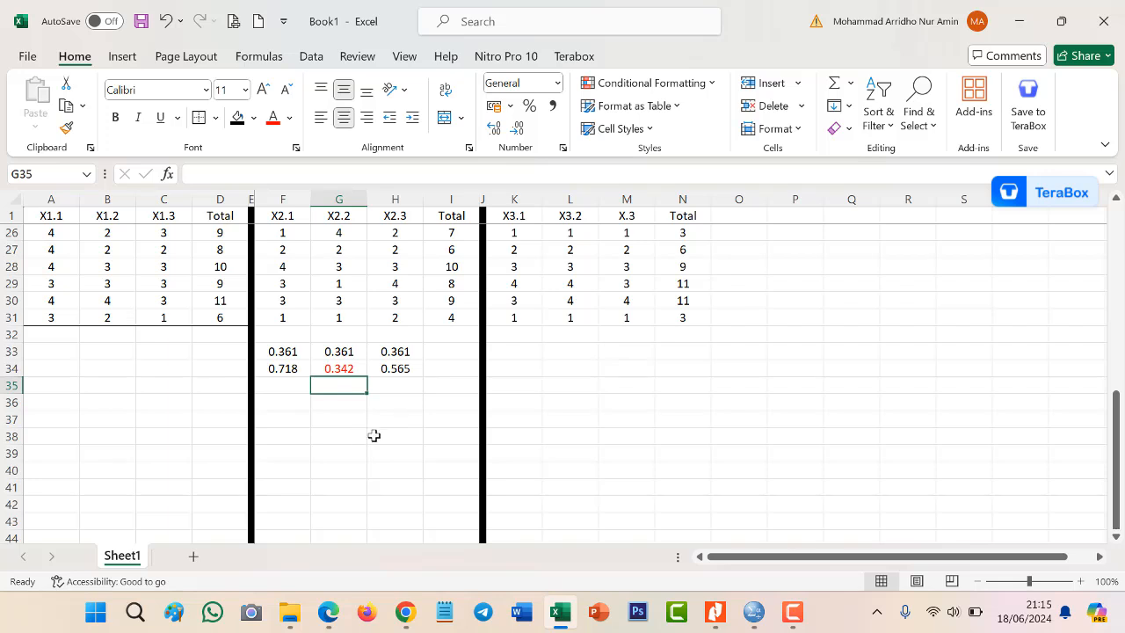
- Try a score of 3 in cell G31 of the X2.2 column, and undo that change
scroll(372, 432, "up", 1)
scroll(372, 430, "down", 2)
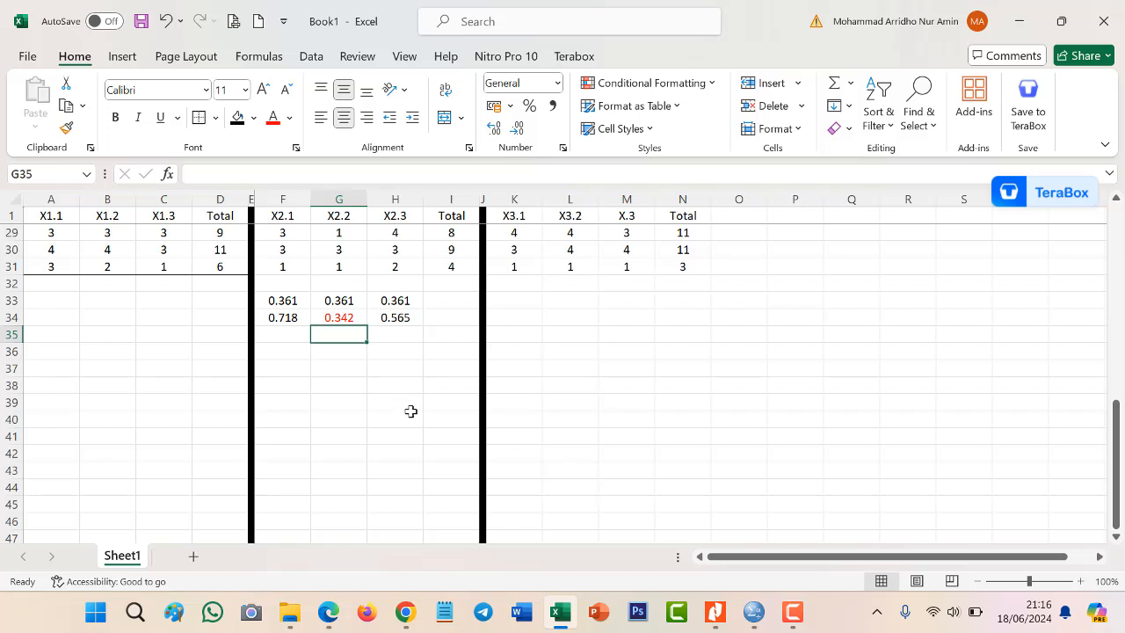
scroll(411, 418, "up", 1)
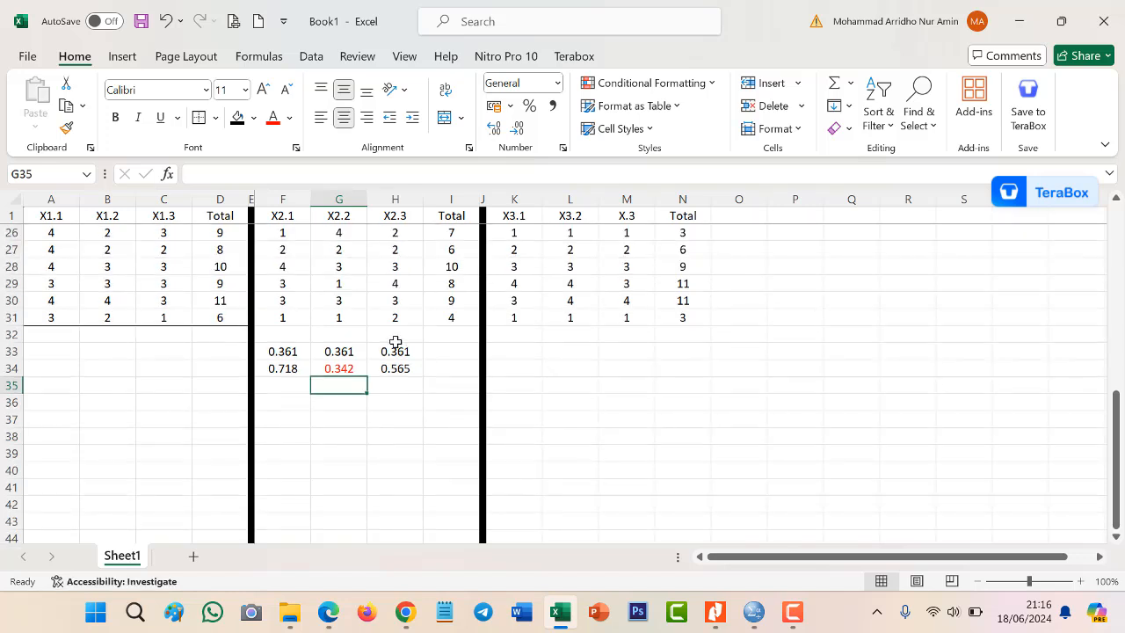
left_click(347, 316)
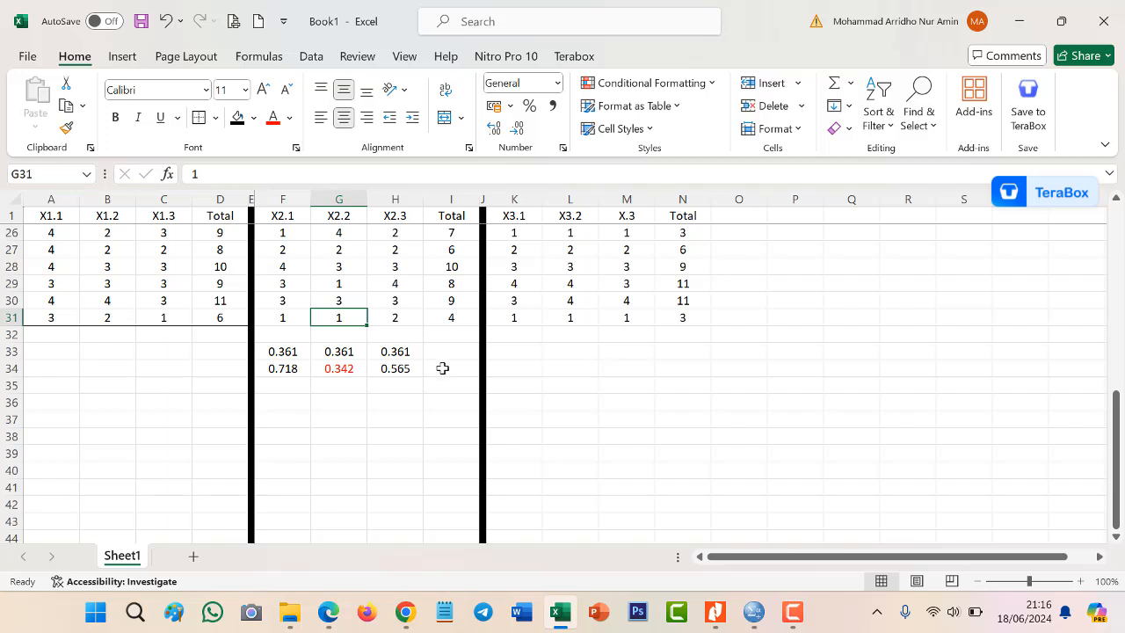
type("3")
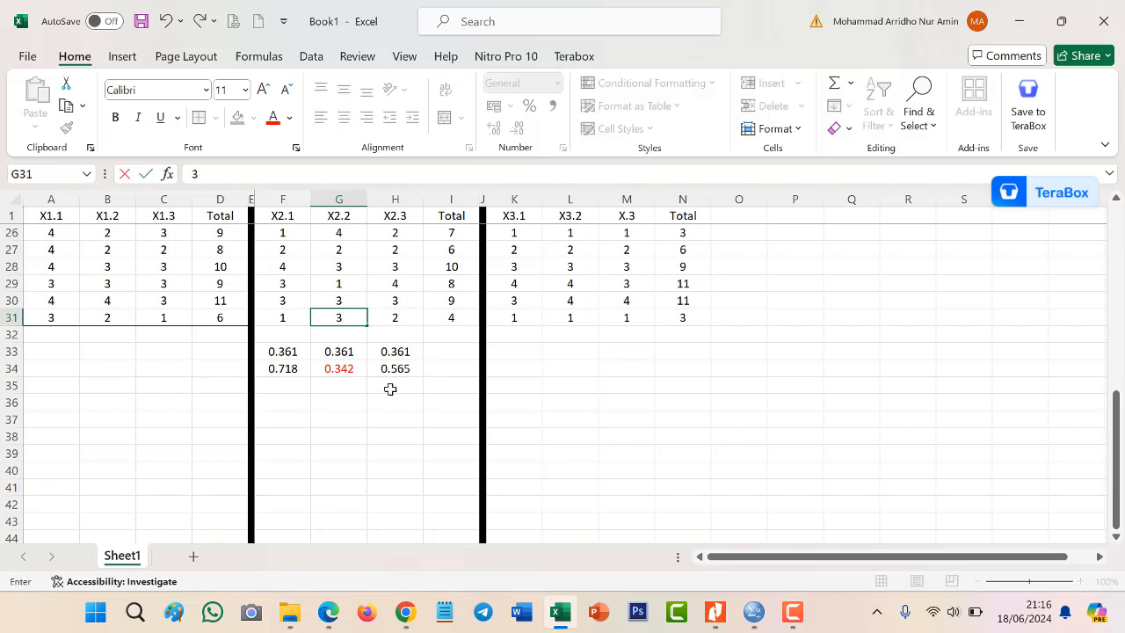
key("Return")
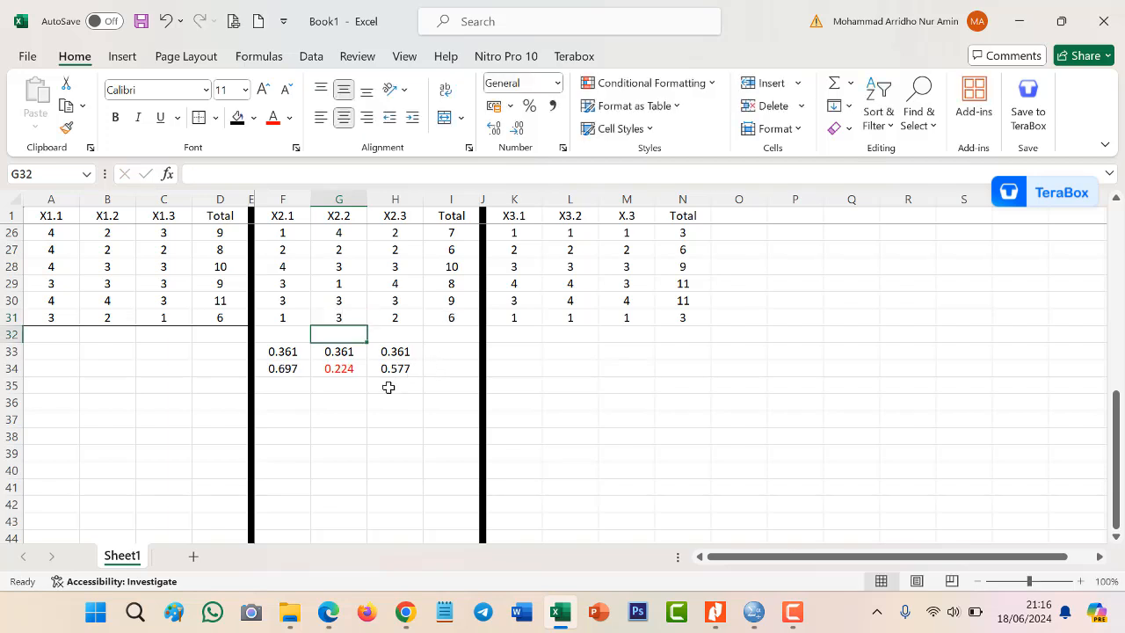
key("Up")
key("ctrl+z")
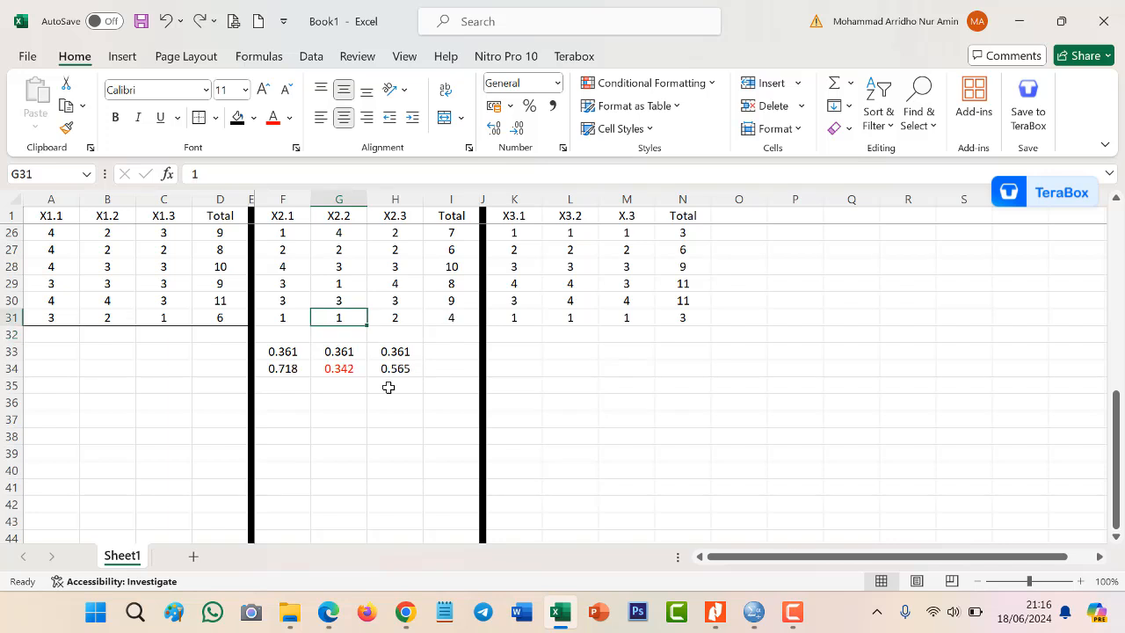
- Change the X2.2 score in cell G26 to 1
key("Up")
key("Up")
key("Up")
key("Up")
key("Up")
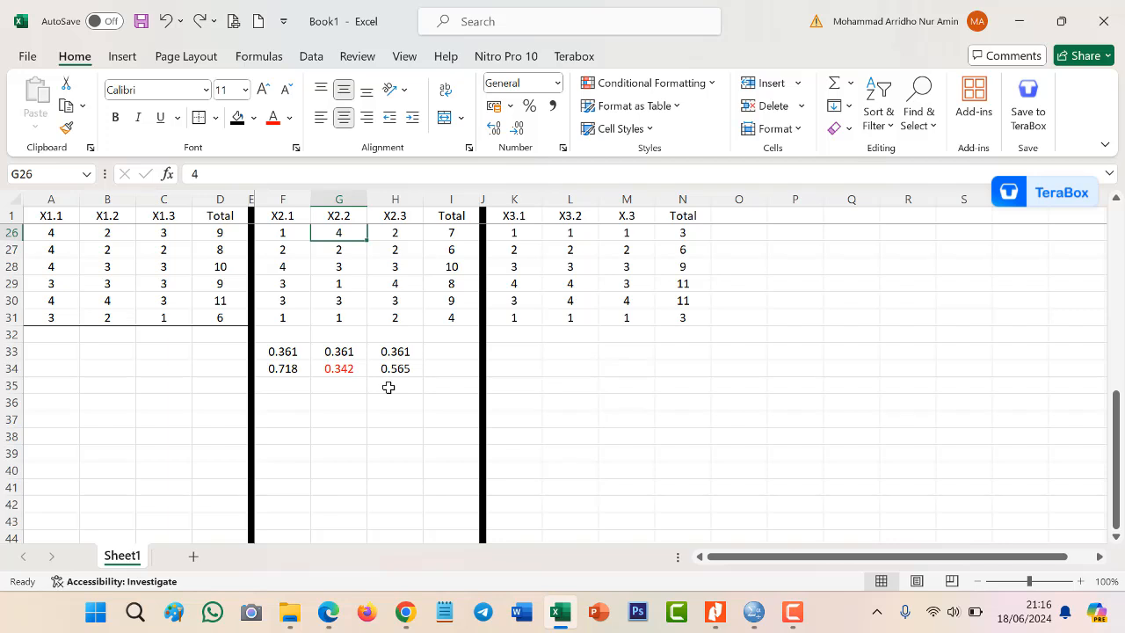
type("1")
key("Return")
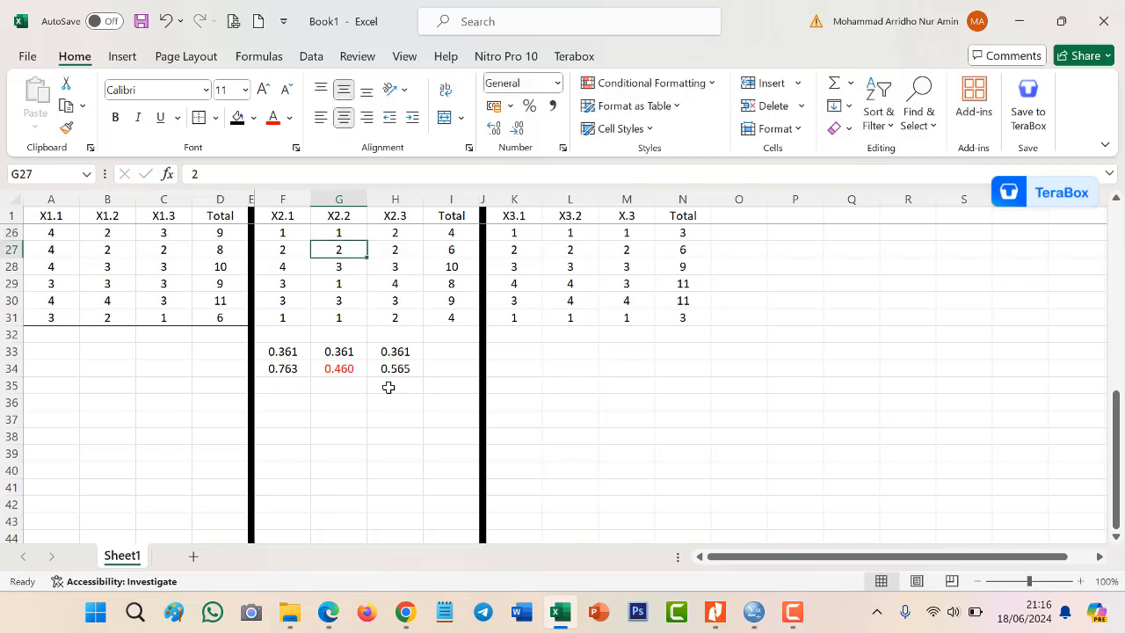
key("Up")
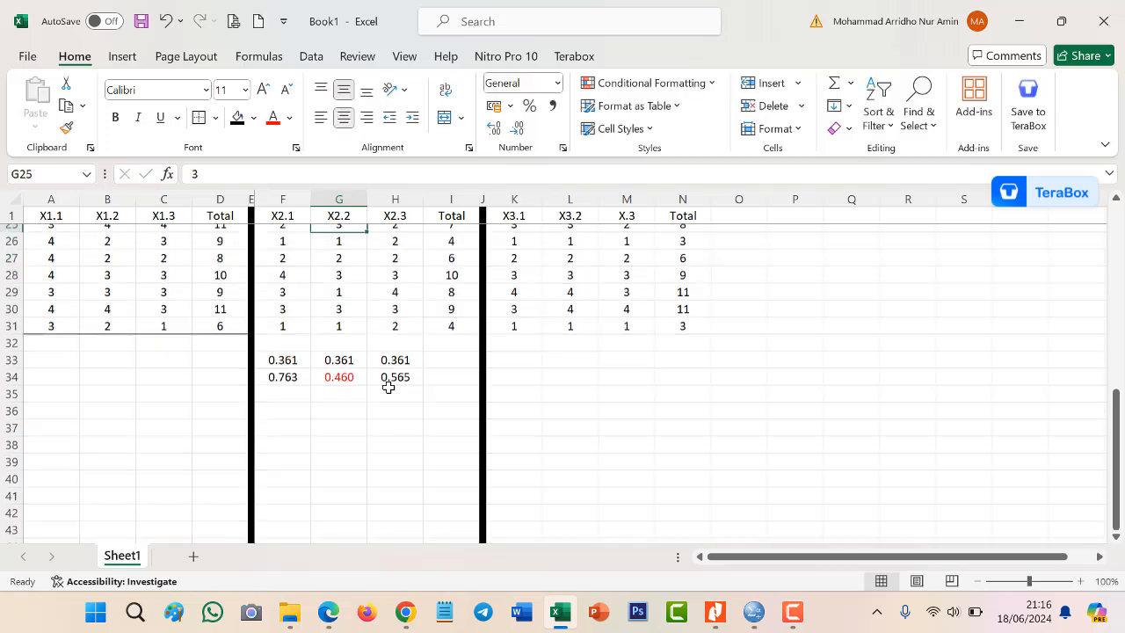
scroll(388, 387, "up", 1)
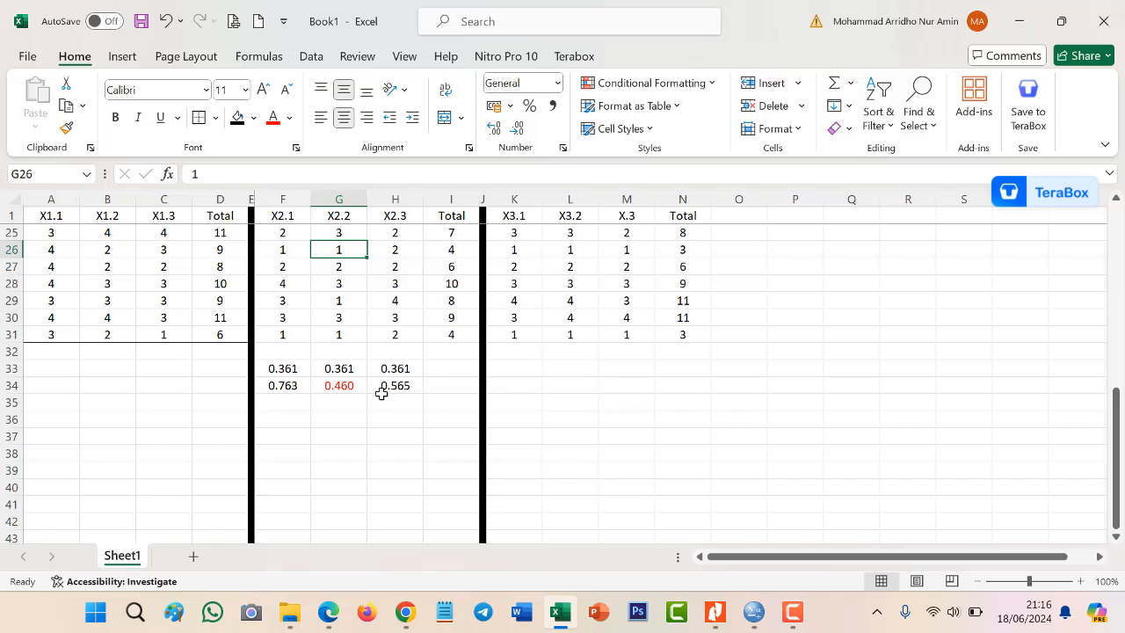
- Undo and redo the G26 score change to compare its effect on the X2.2 correlation in G34
left_click(352, 385)
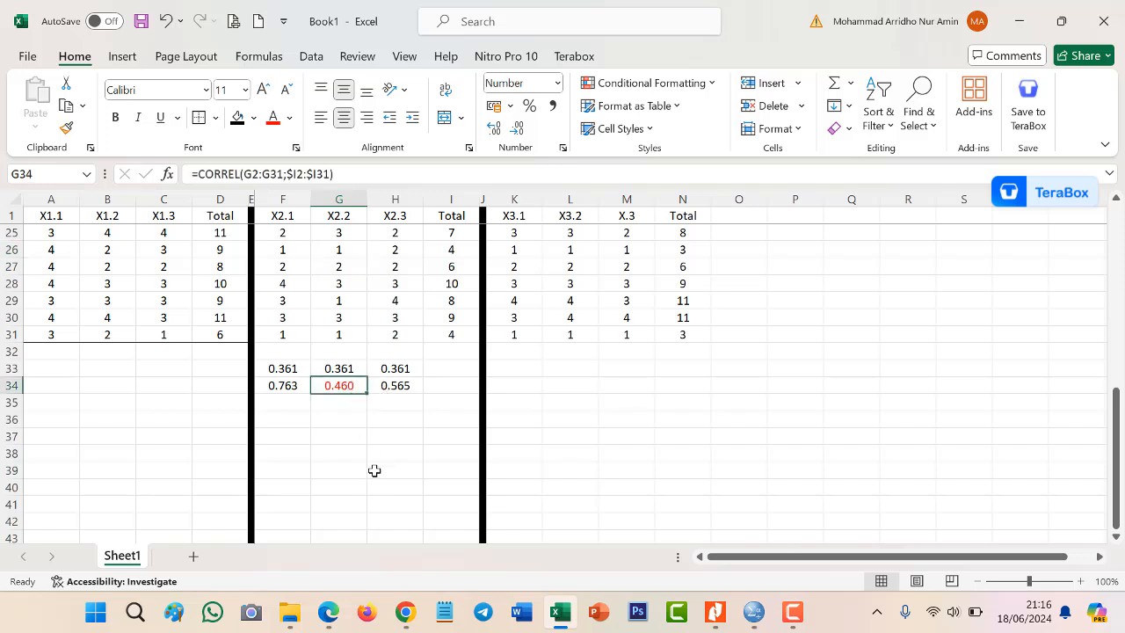
key("ctrl+z")
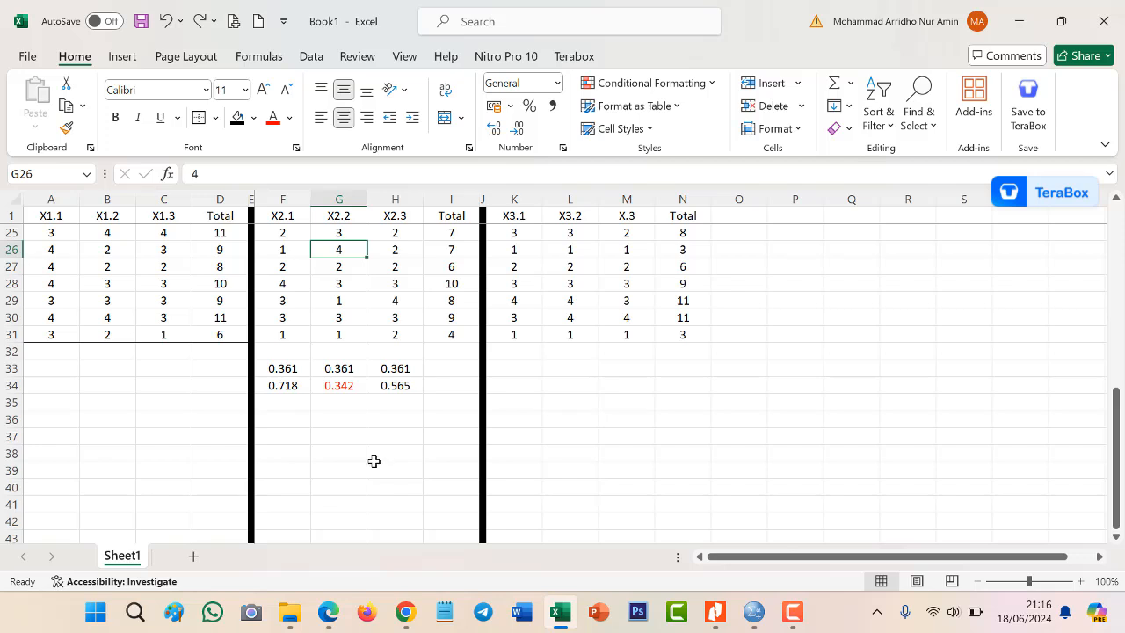
key("ctrl+y")
- Copy the X2 data in F2:I31 and paste it into the SPSS Data Editor from row 1 of X2.1
left_click_drag(451, 367, 432, 228)
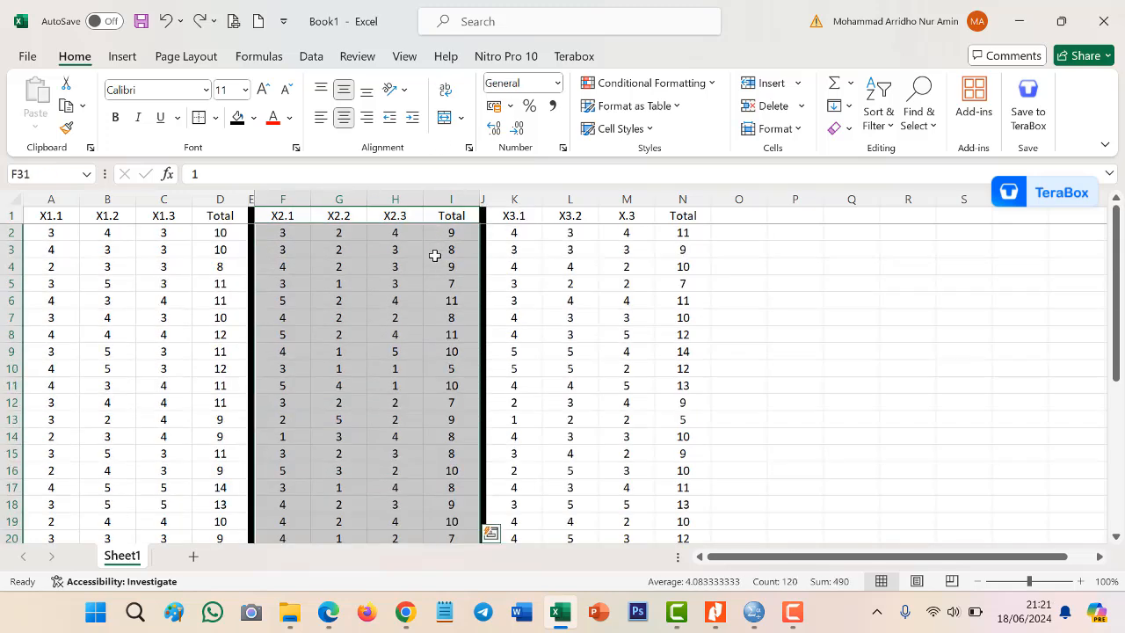
key("ctrl+c")
left_click(743, 618)
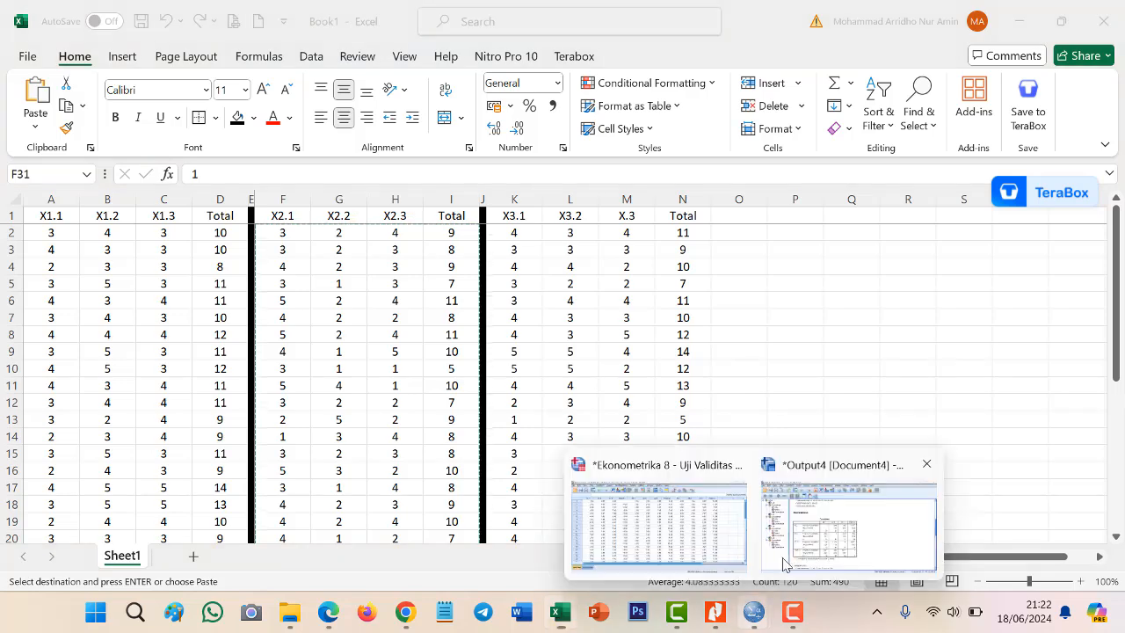
left_click(659, 514)
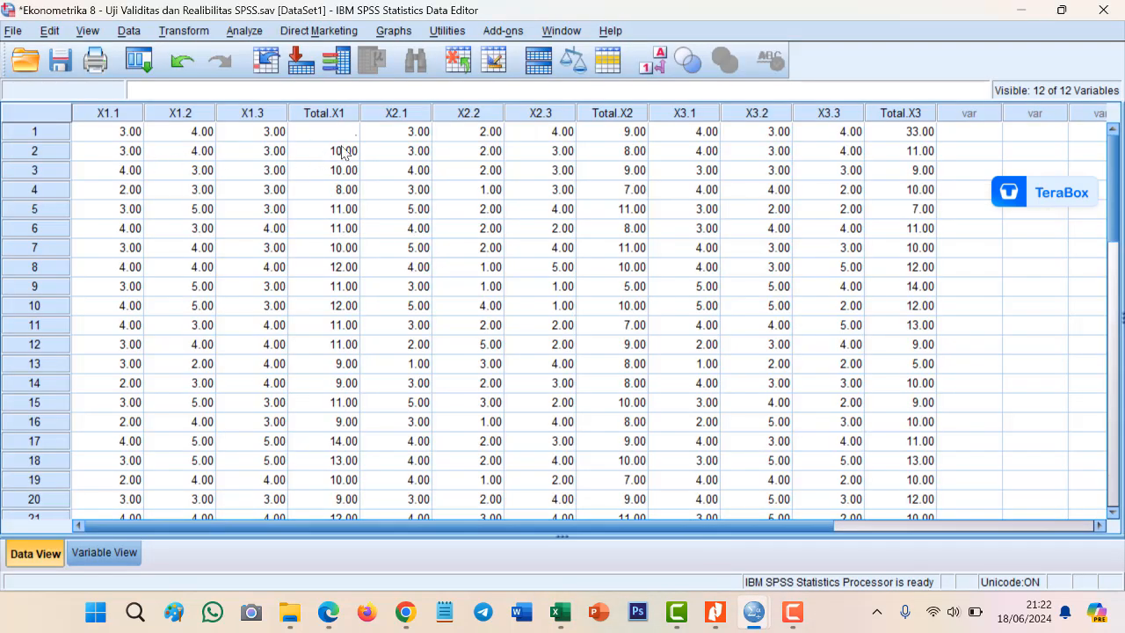
left_click(391, 133)
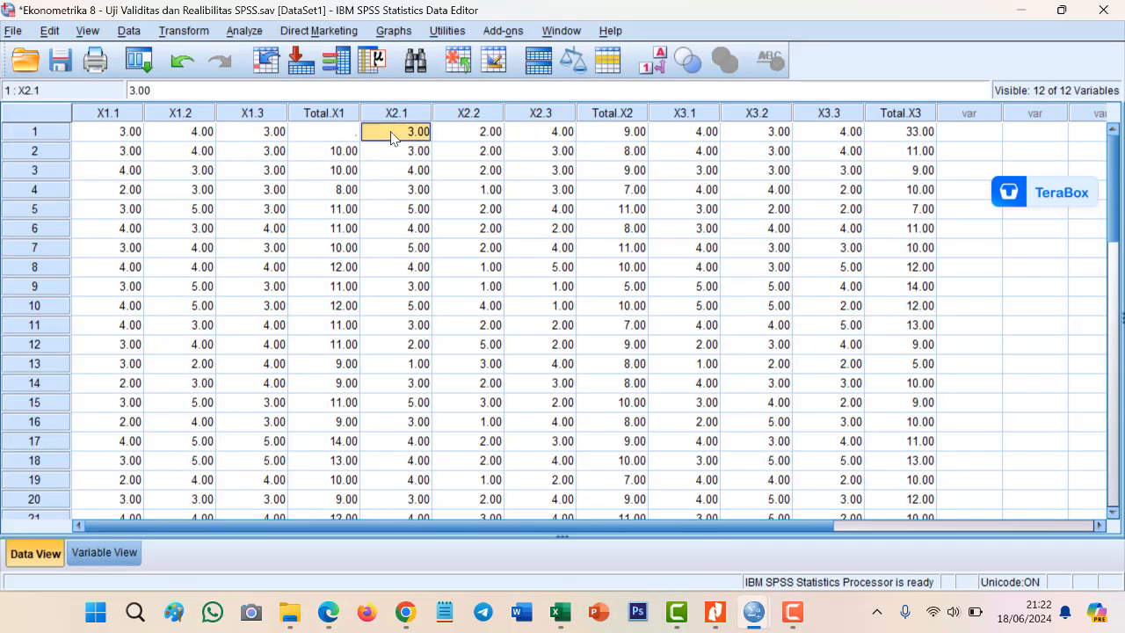
left_click(392, 325)
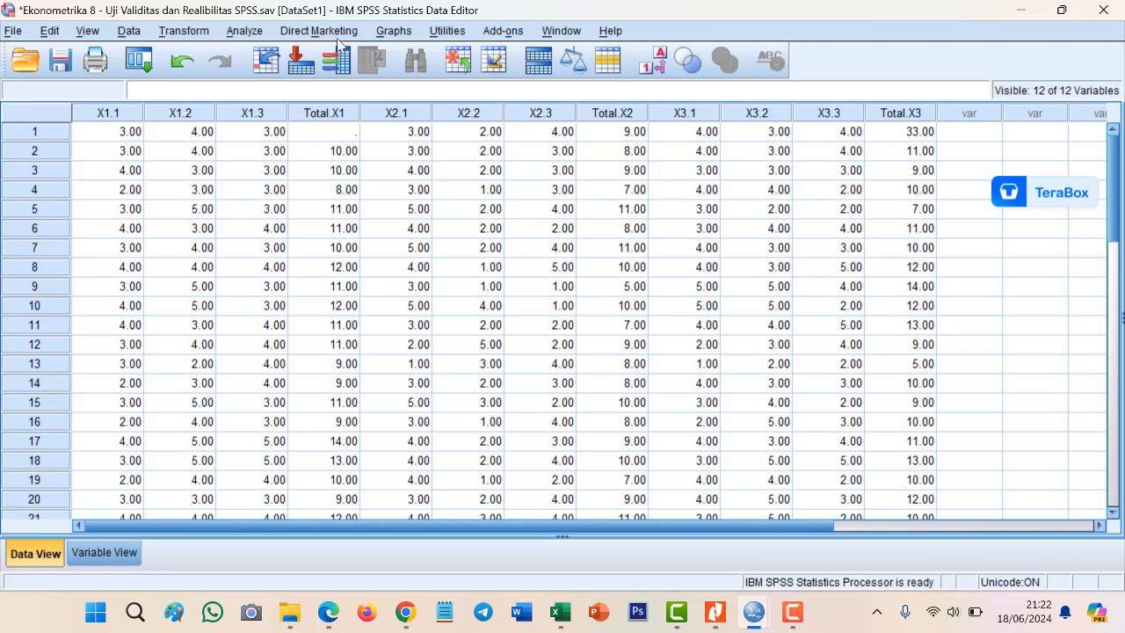
- Run a two-tailed Pearson bivariate correlation on X2.1, X2.2, X2.3 and Total.X2
left_click(244, 31)
mouse_move(364, 194)
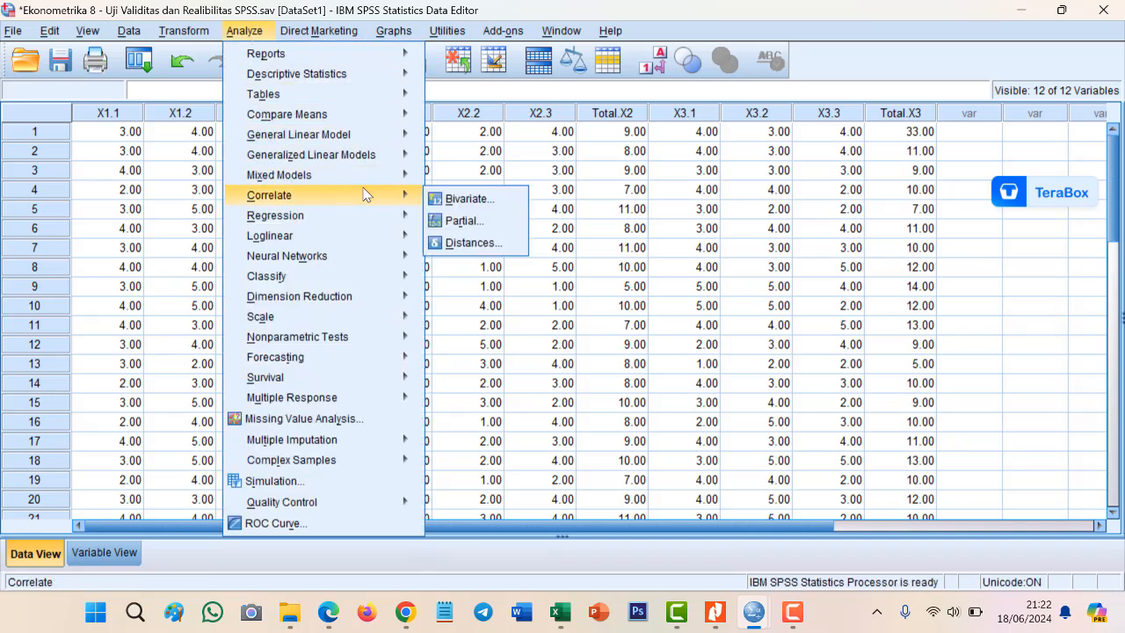
left_click(452, 195)
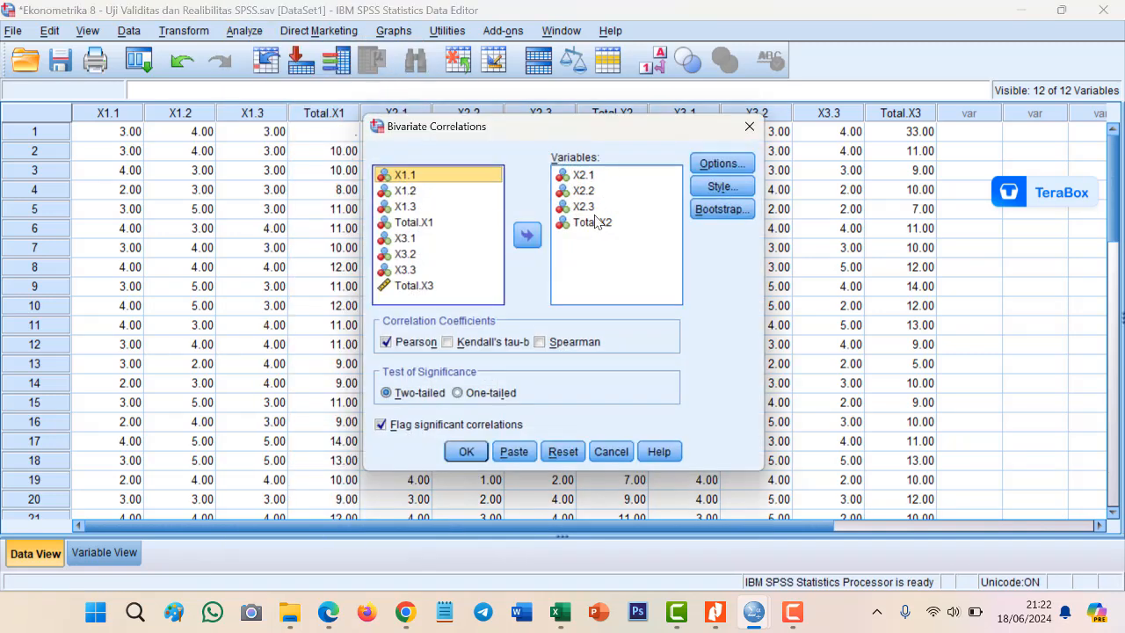
left_click(468, 451)
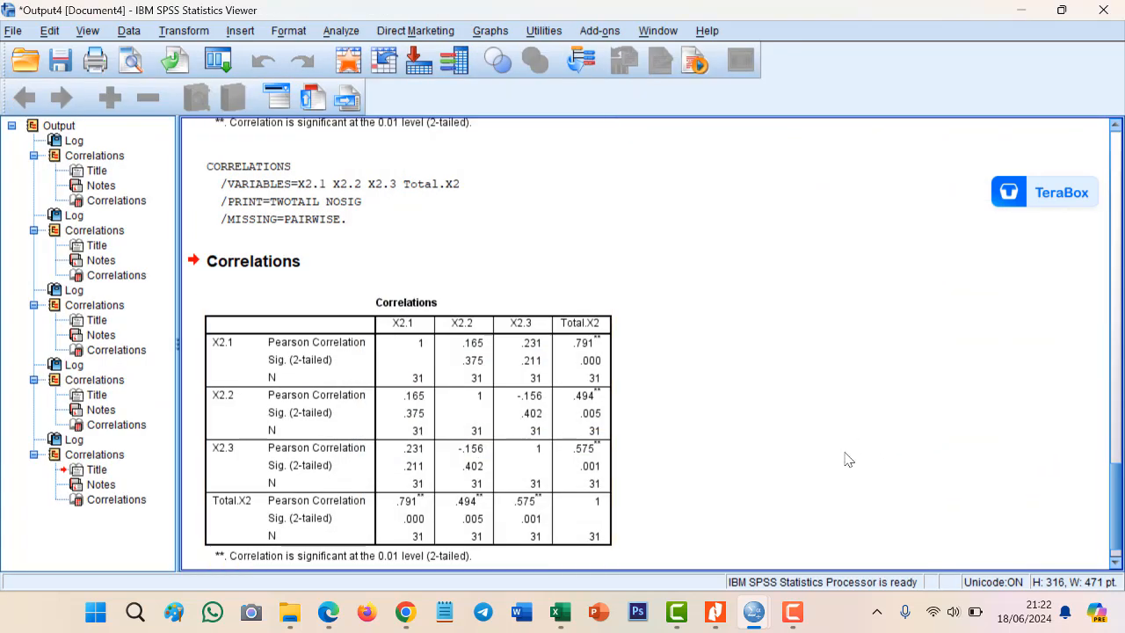
- Compare the Total.X2 correlations in the new SPSS output with the Excel results in row 34
scroll(848, 459, "down", 1)
left_click(566, 322)
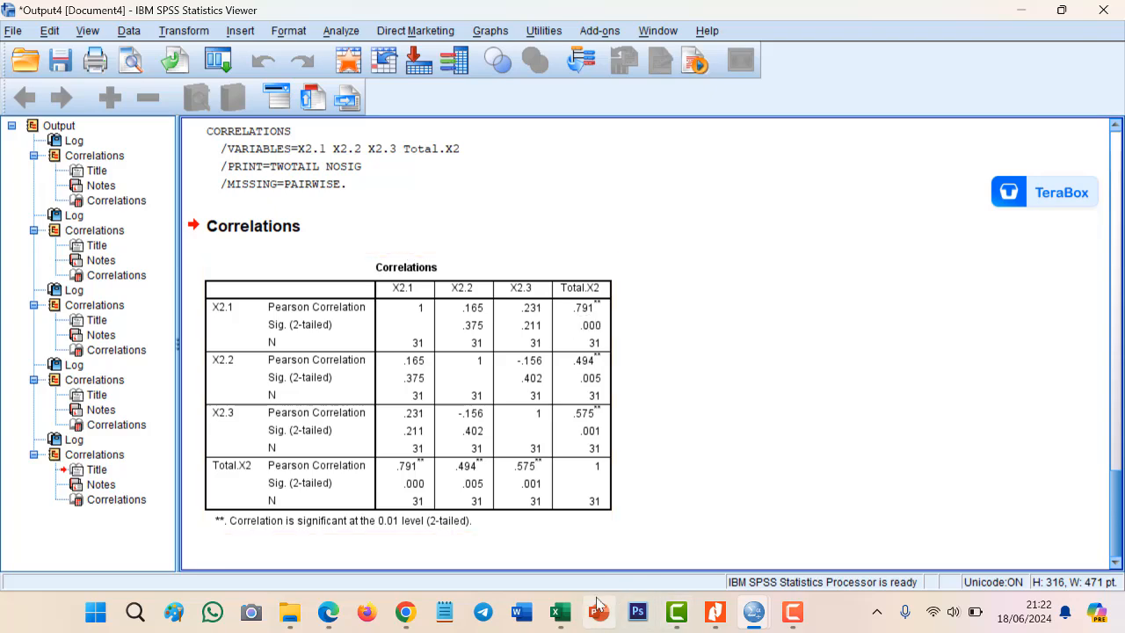
mouse_move(560, 612)
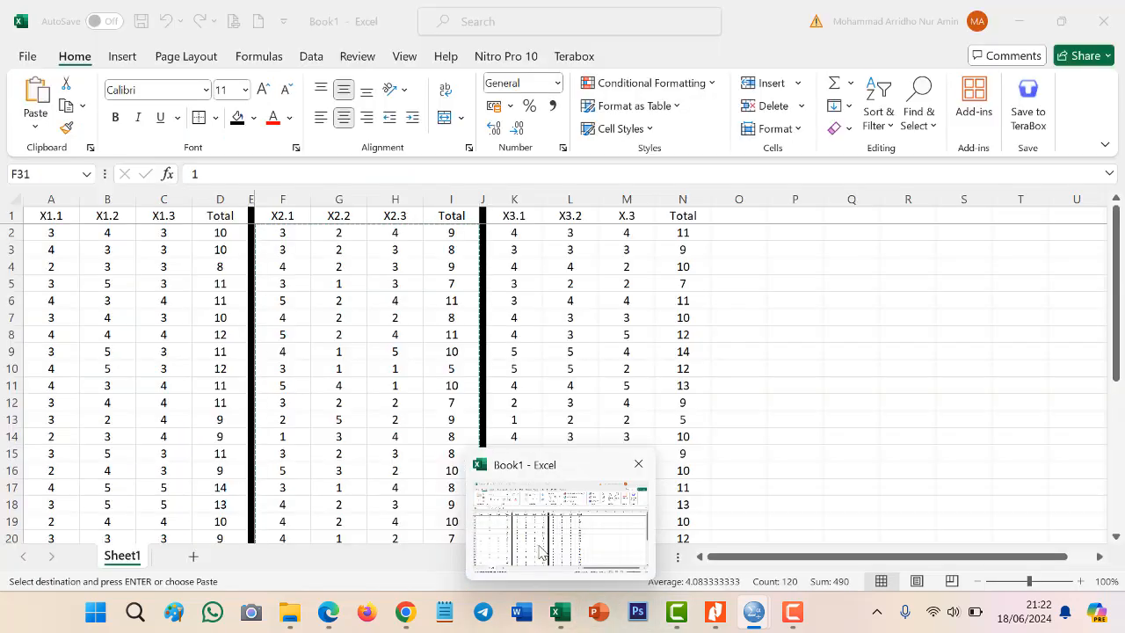
left_click(540, 551)
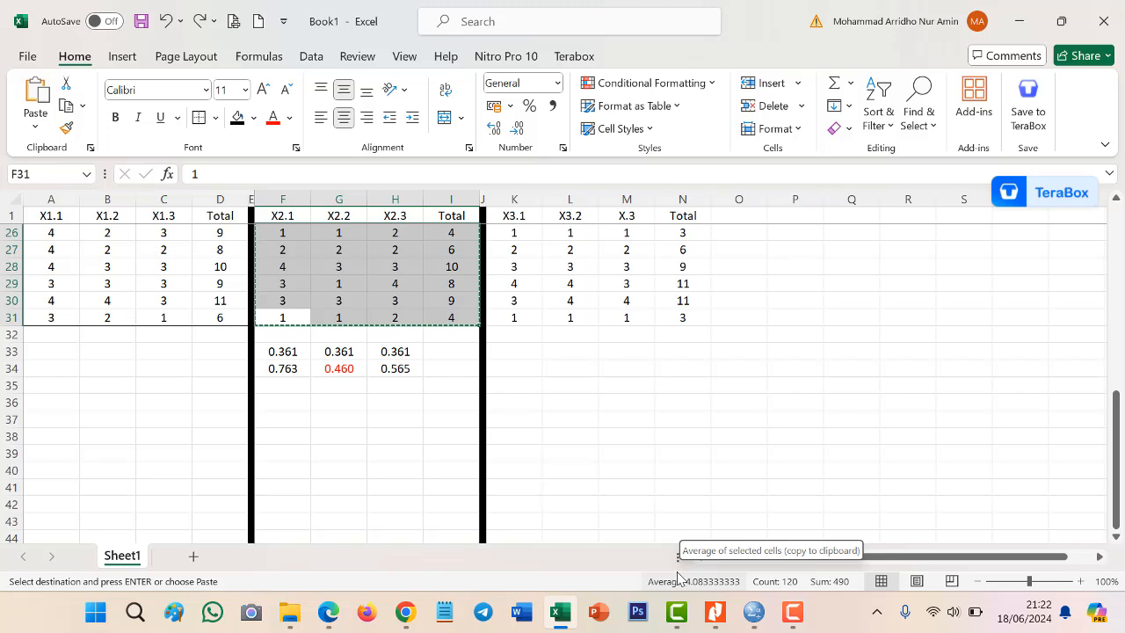
mouse_move(761, 611)
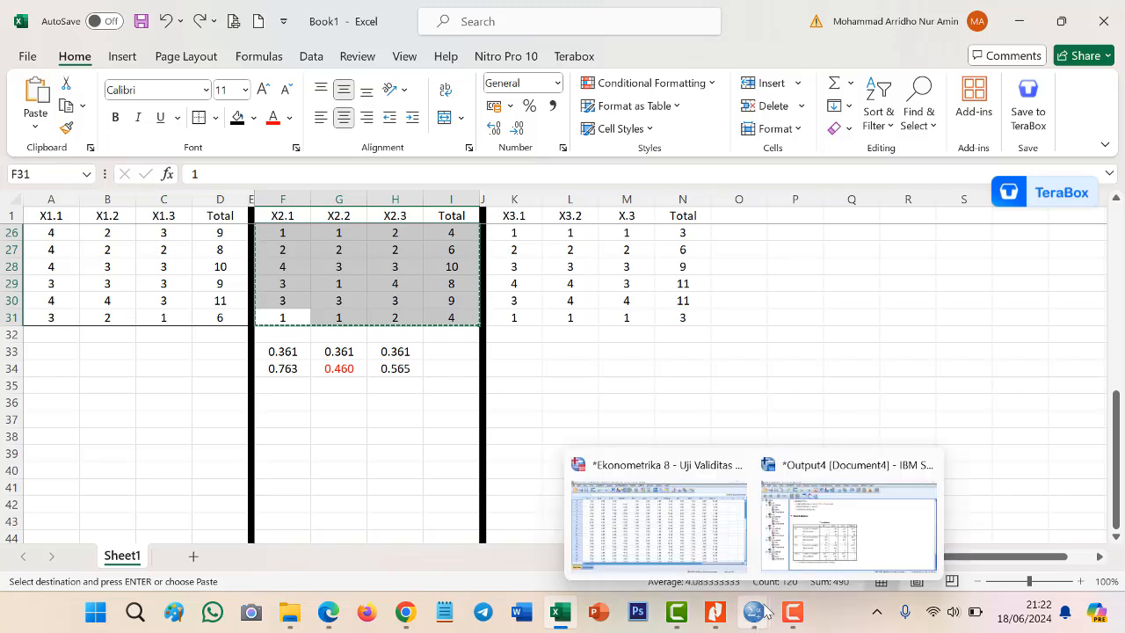
left_click(809, 567)
left_click(586, 362)
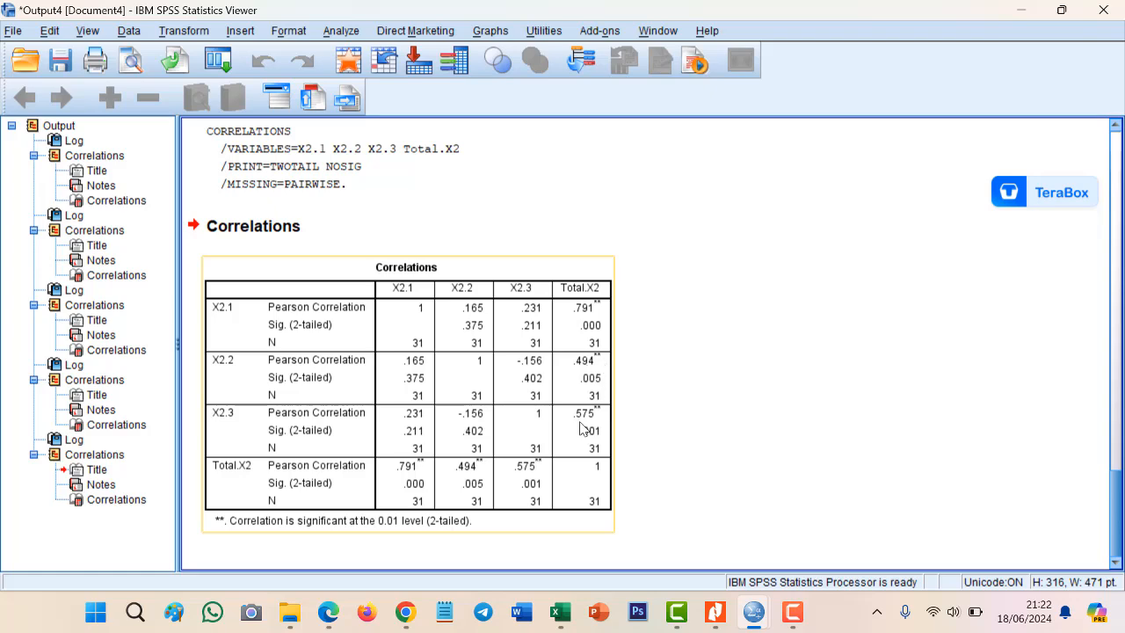
- Check the X2.2 correlation in Excel cell G34 against the X2.2 coefficient under Total.X2 in the SPSS output
mouse_move(560, 613)
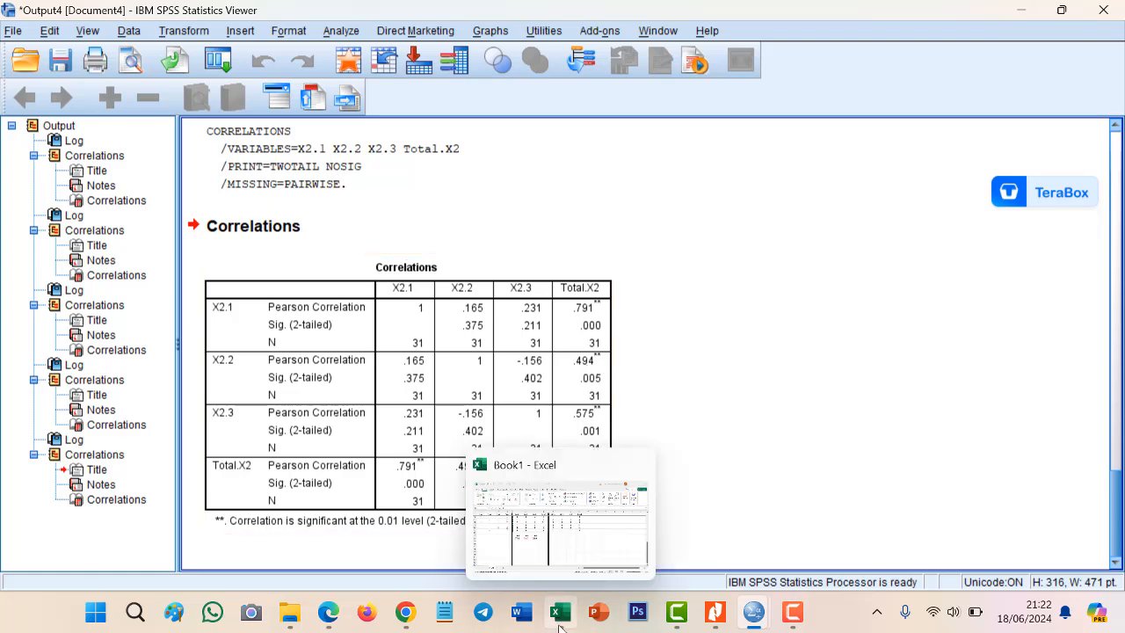
left_click(560, 539)
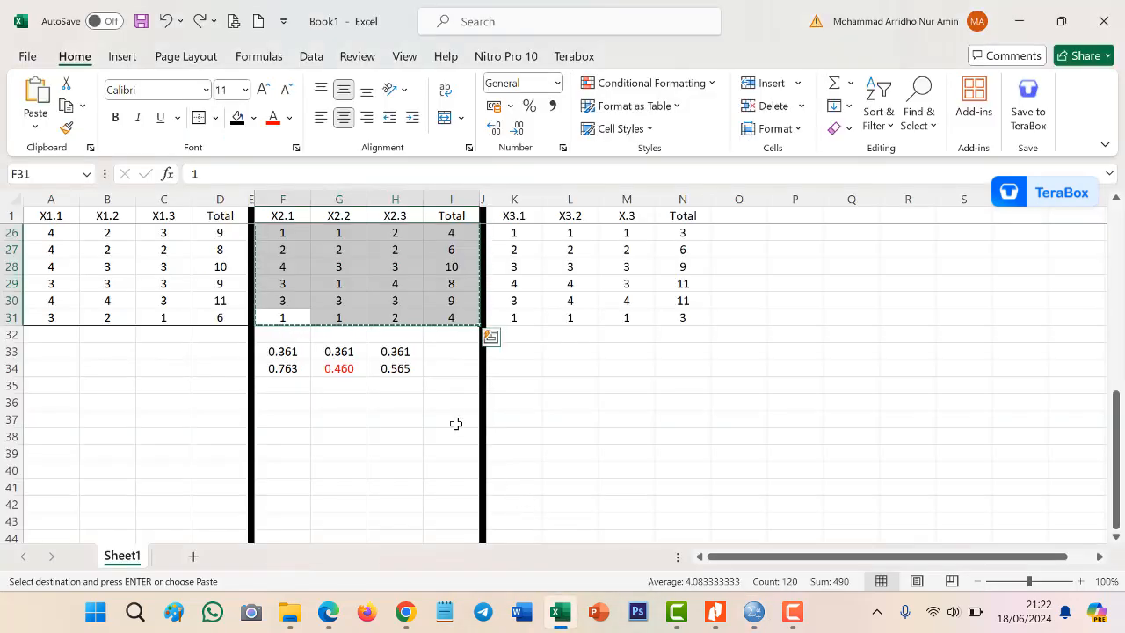
left_click(339, 368)
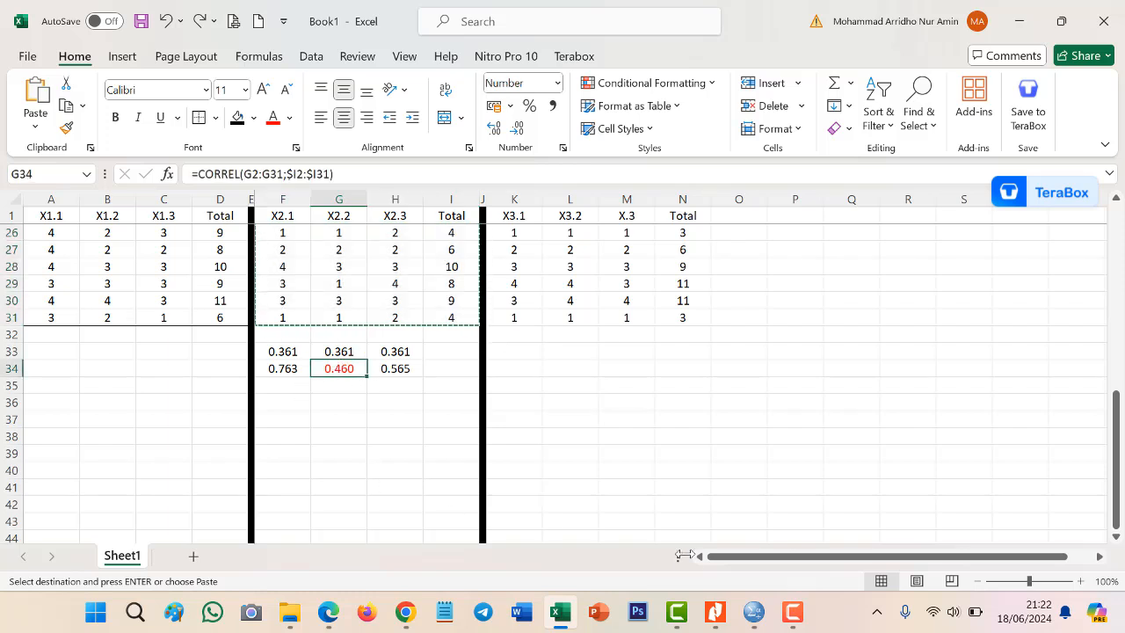
mouse_move(755, 618)
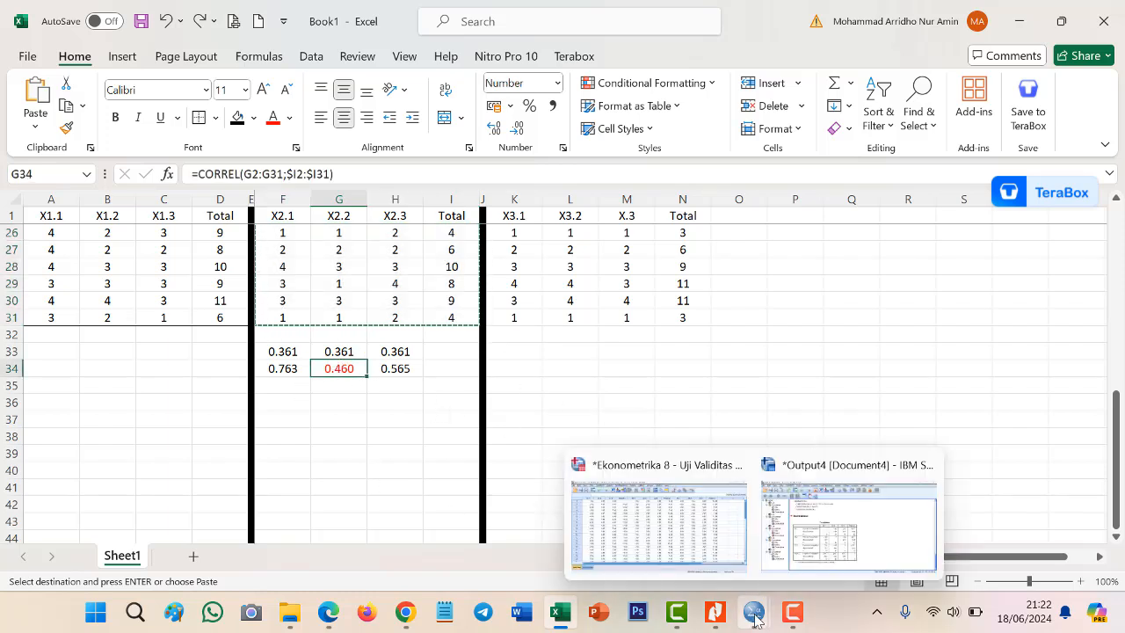
left_click(830, 540)
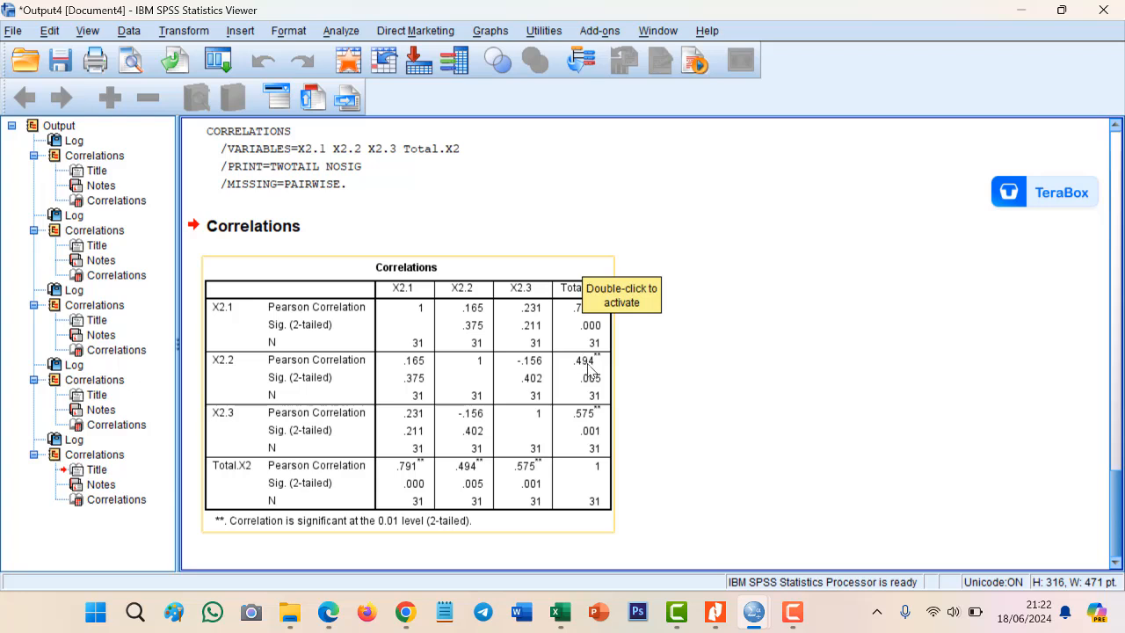
- Replace the X2 variables with X3.1, X3.2, X3.3 and Total.X3 and run a two-tailed Pearson bivariate correlation
left_click(344, 34)
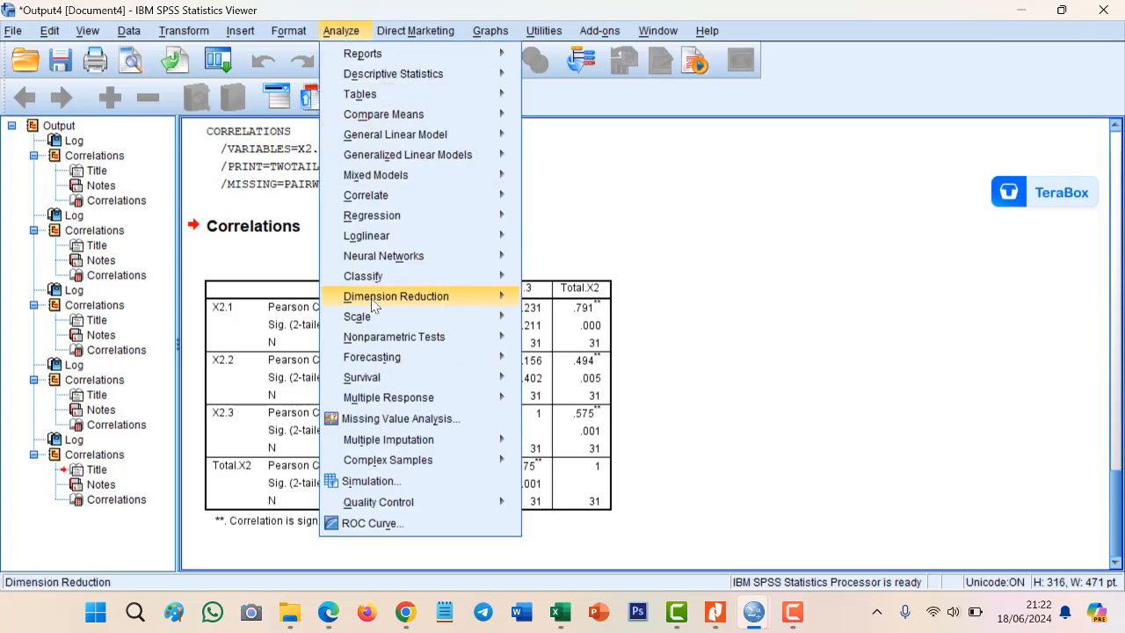
mouse_move(431, 203)
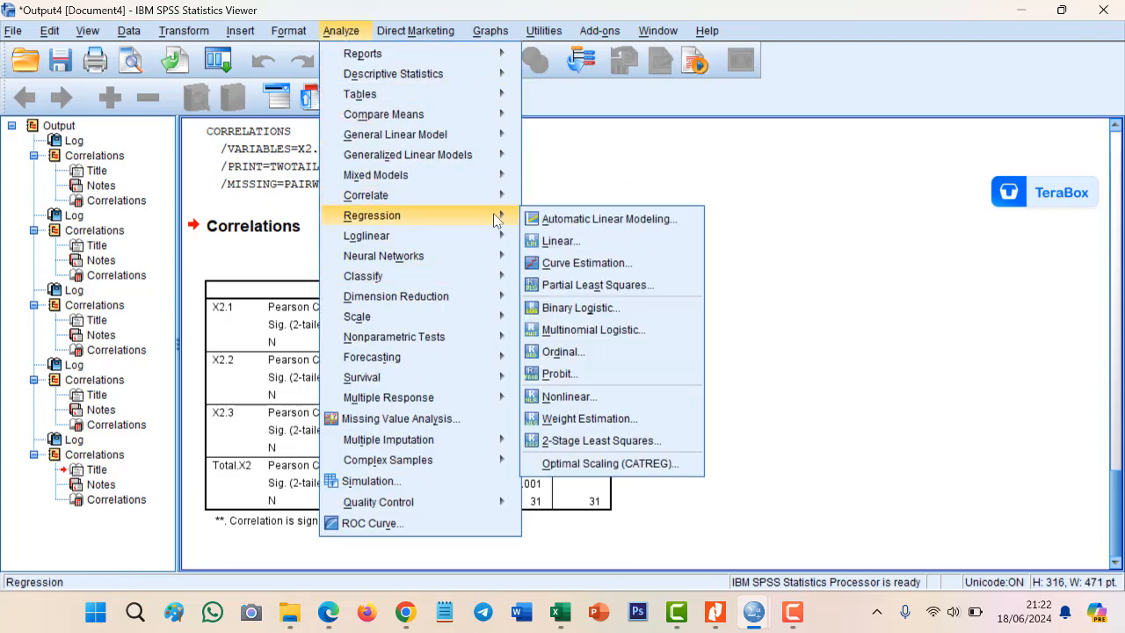
left_click(547, 199)
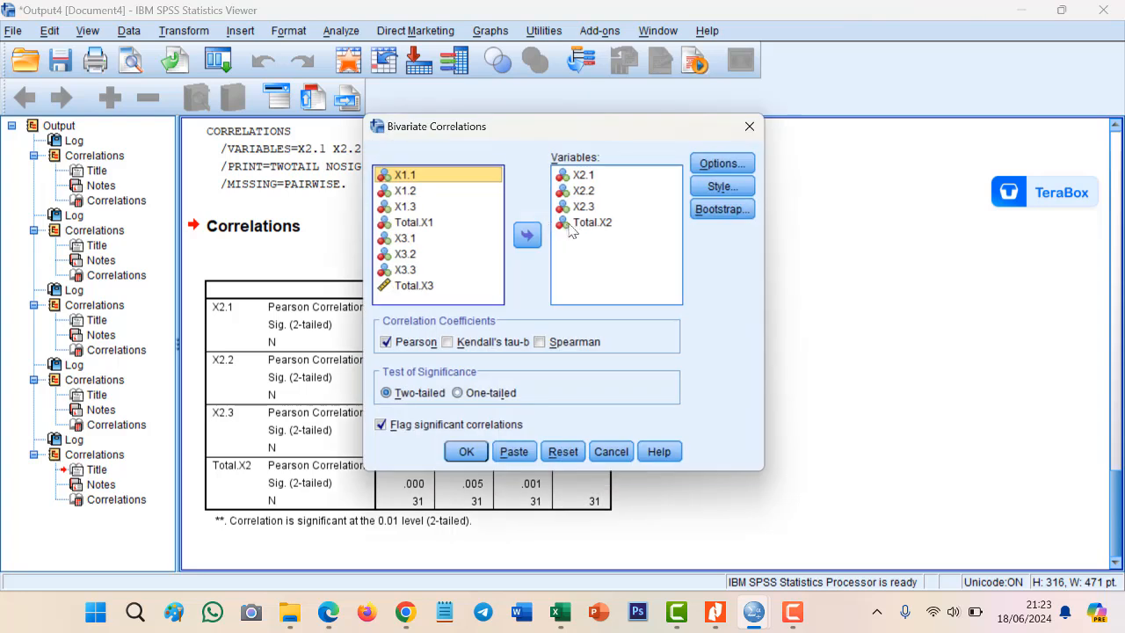
left_click_drag(582, 175, 571, 225)
left_click(526, 235)
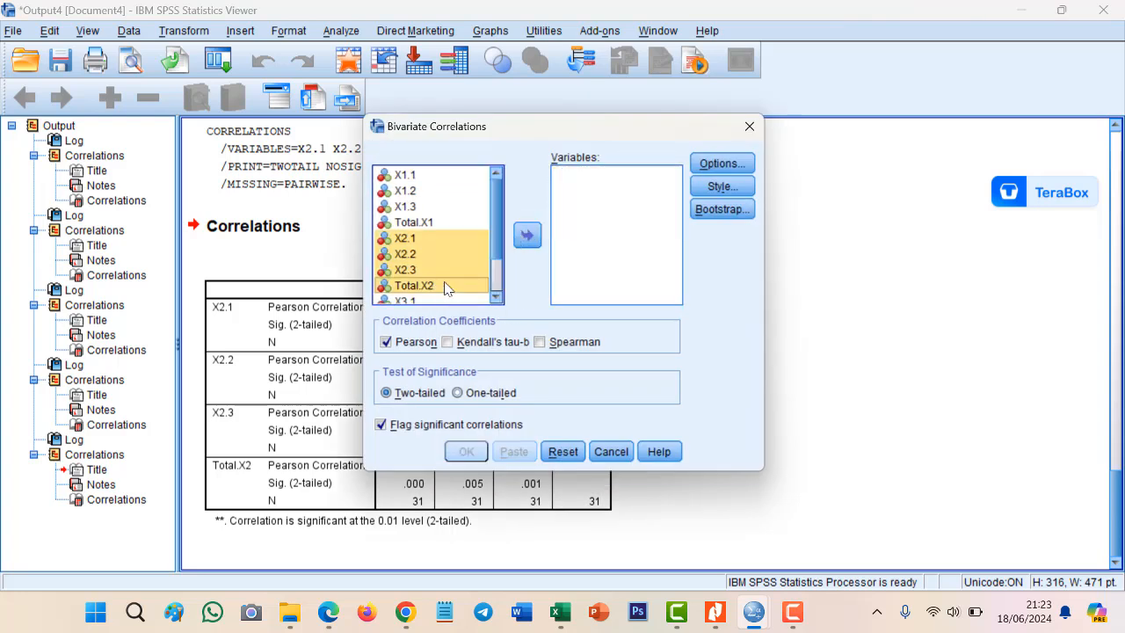
scroll(448, 288, "down", 1)
left_click(431, 249)
left_click(427, 298, "shift")
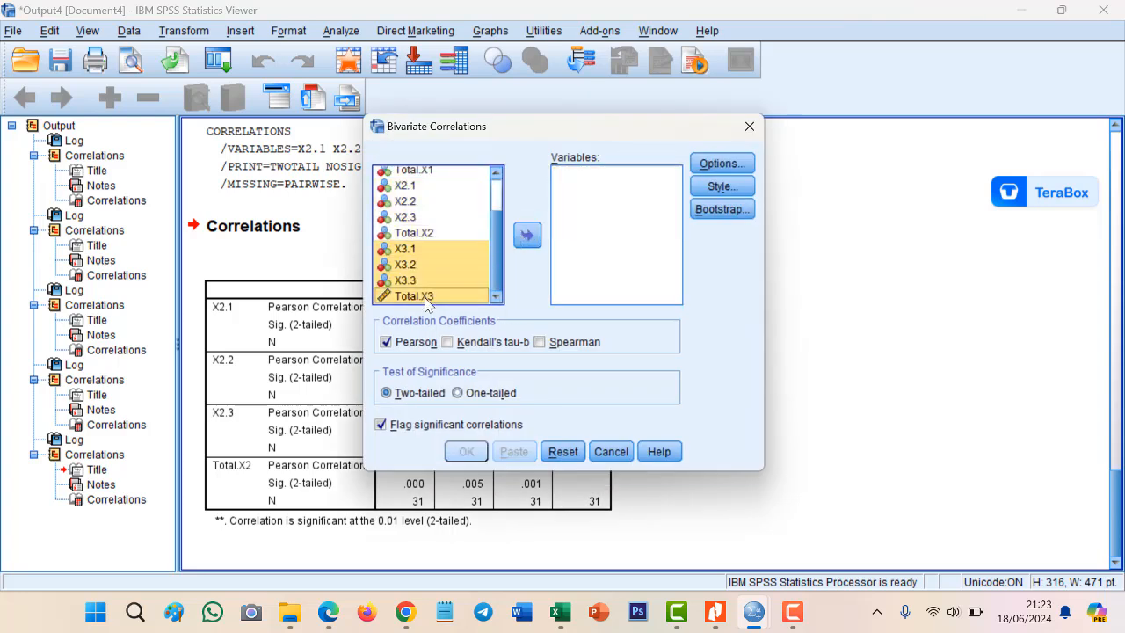
left_click(527, 235)
left_click(466, 452)
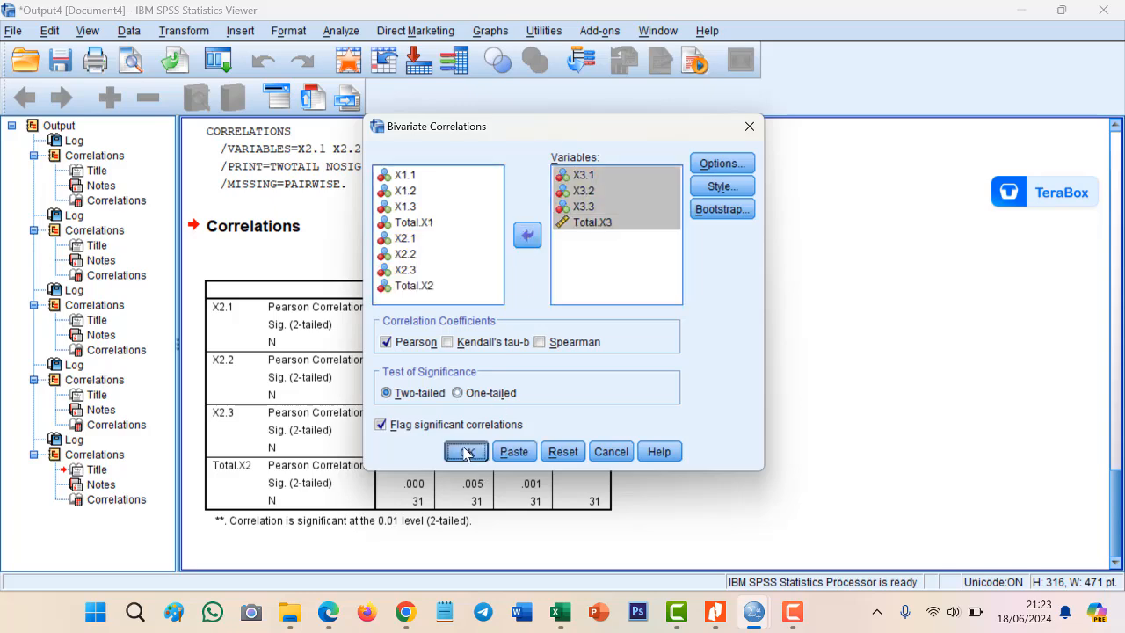
left_click(702, 403)
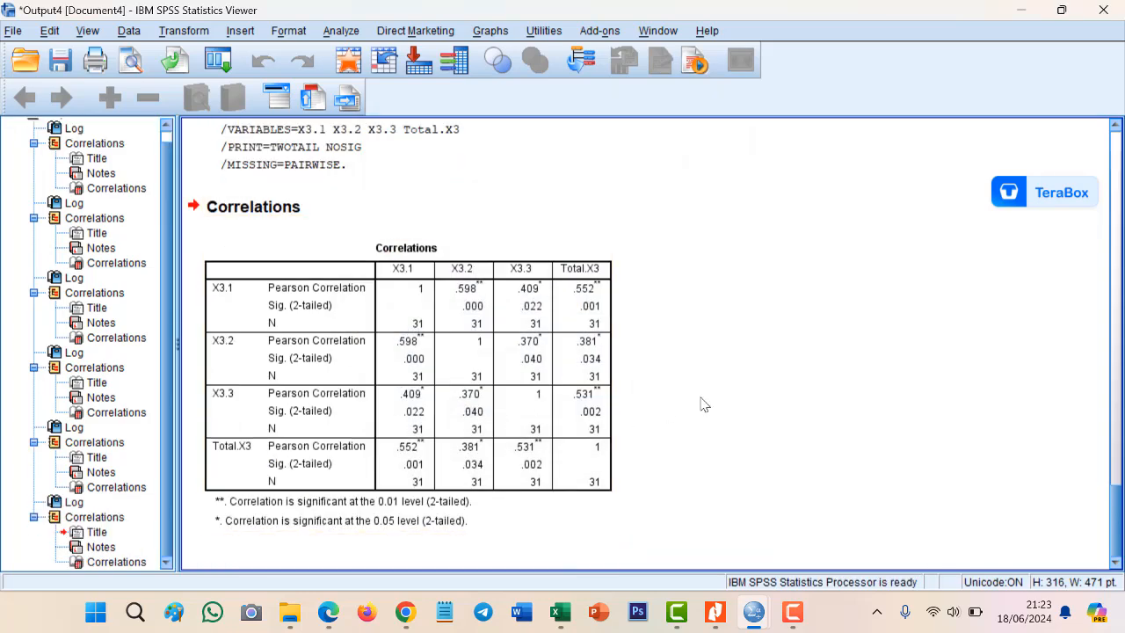
- Compare the Total.X3 correlations in the SPSS output with the 5% value for N = 30 in the r table PDF
left_click(597, 308)
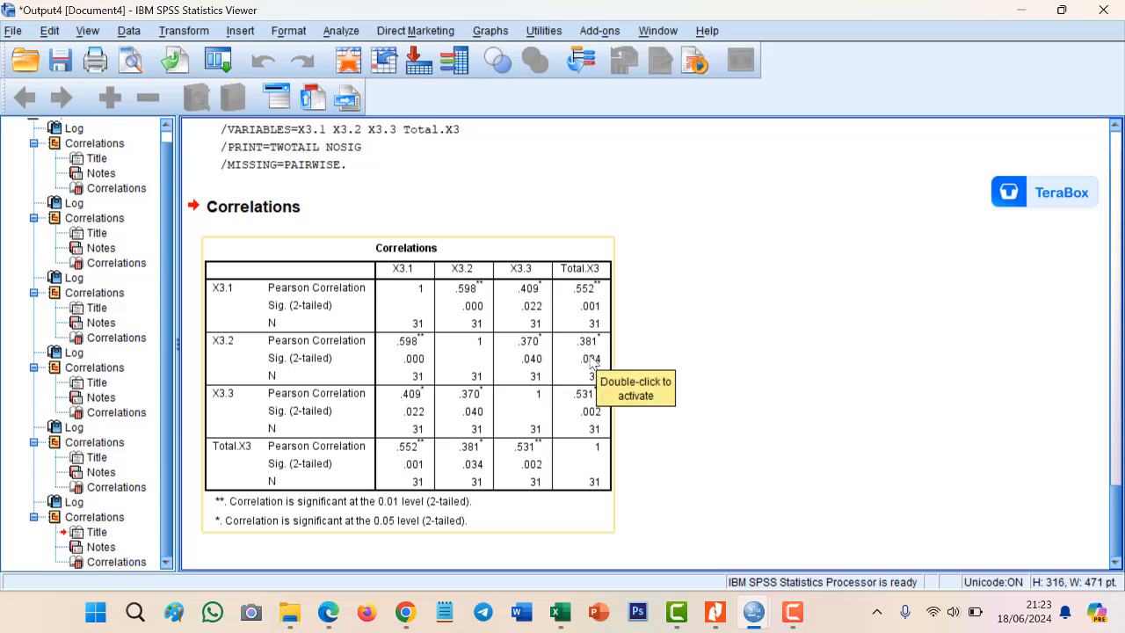
left_click(715, 611)
left_click(713, 611)
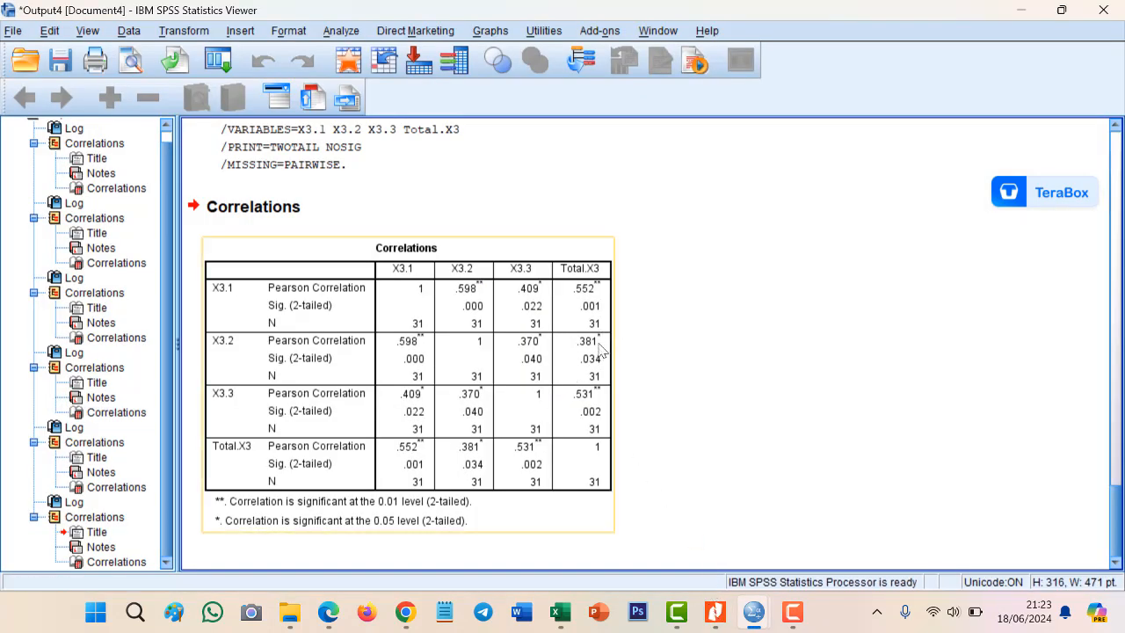
left_click(714, 619)
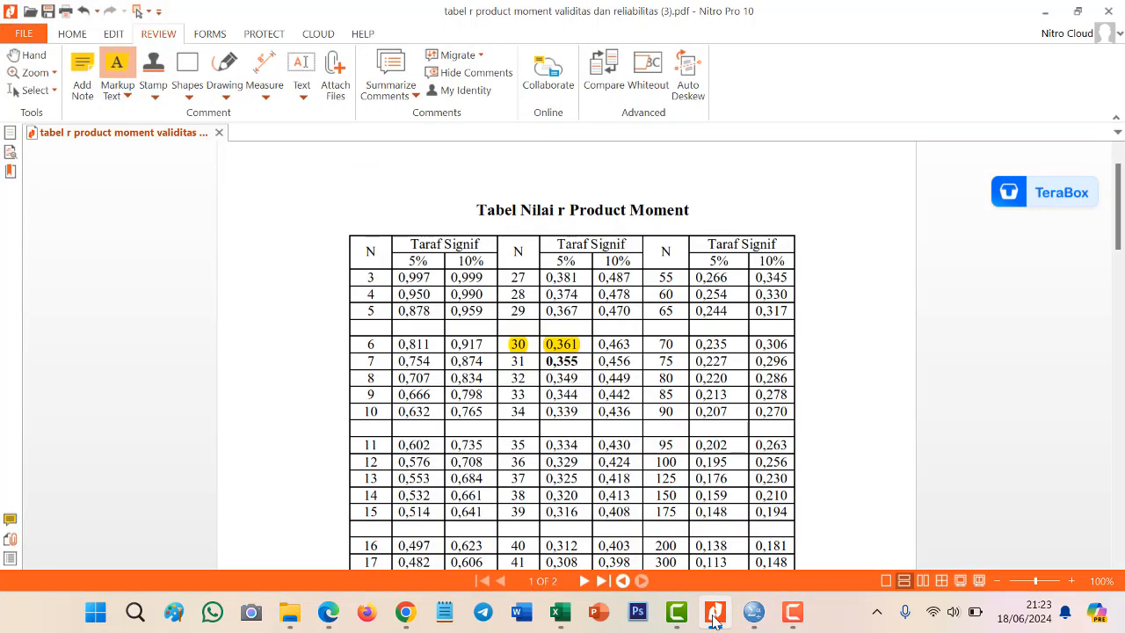
left_click(715, 619)
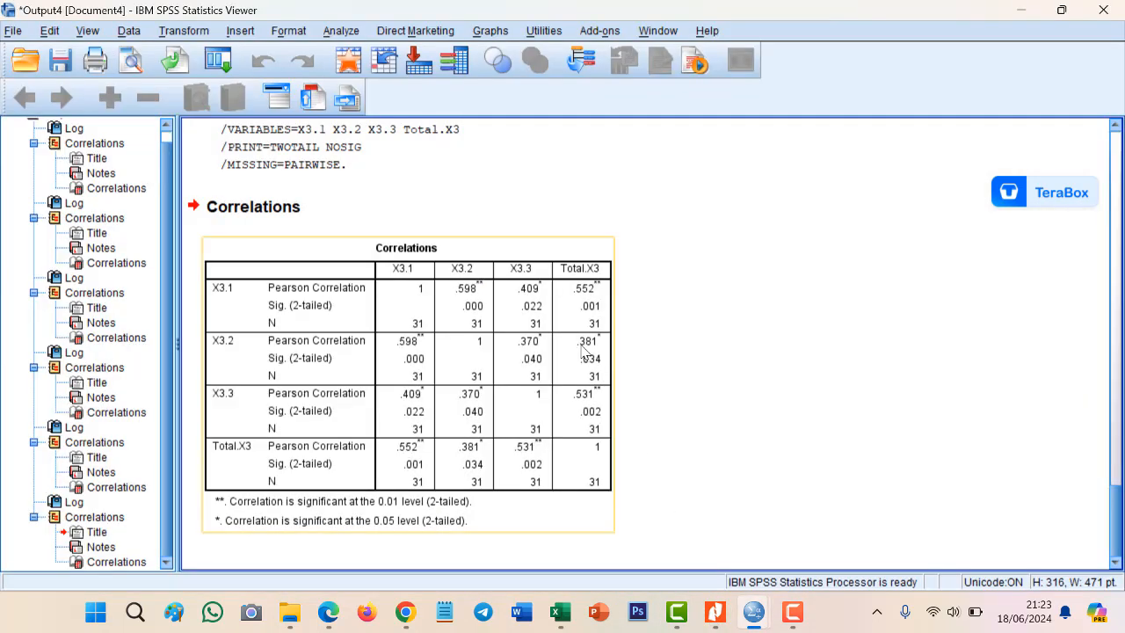